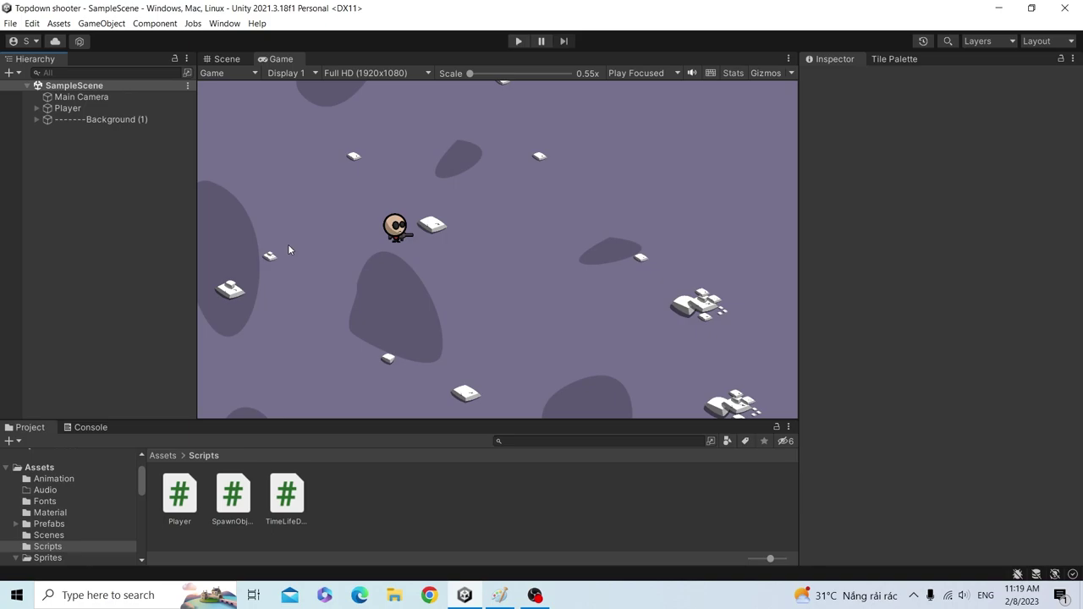
Search the Unity Registry for 'cine', install Cinemachine 2.8.9 and close the Package Manager.
{"action": "left_click", "coordinate": [224, 23]}
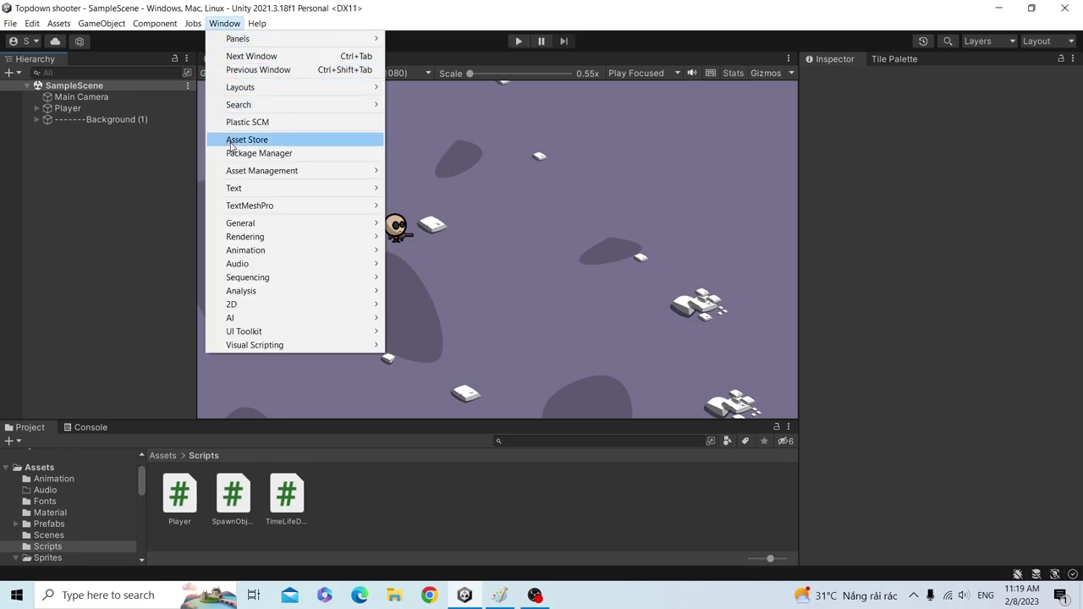
{"action": "left_click", "coordinate": [230, 148]}
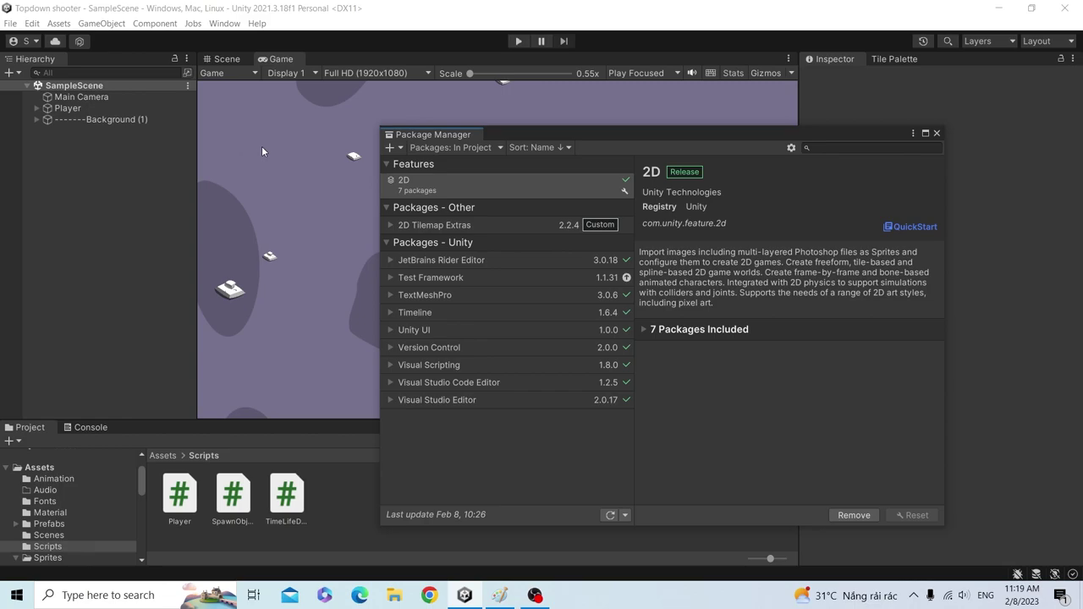
{"action": "left_click", "coordinate": [440, 148]}
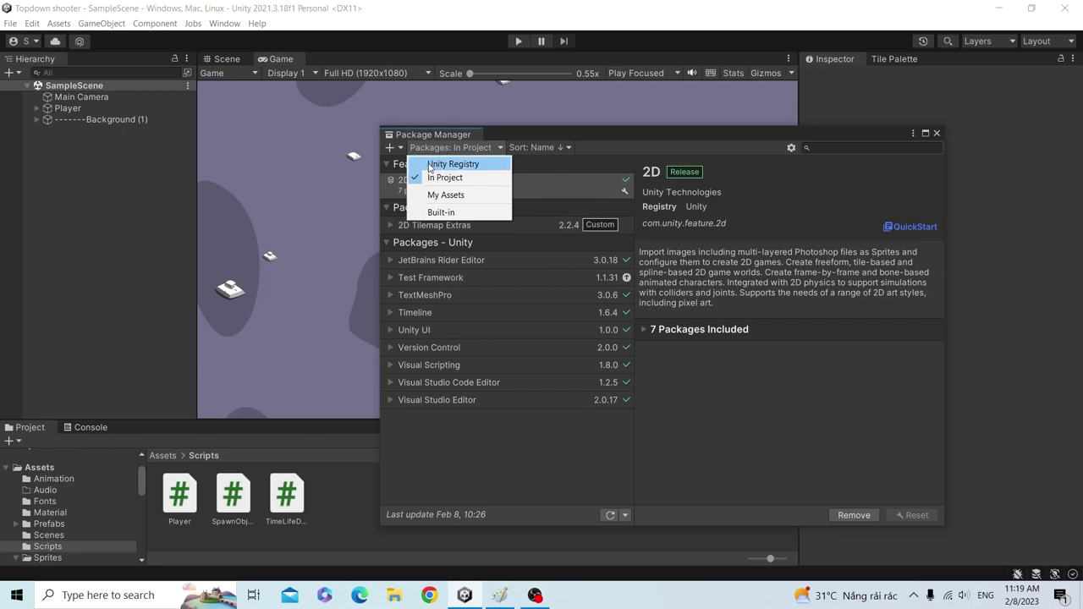
{"action": "left_click", "coordinate": [428, 165]}
{"action": "type", "text": "cine"}
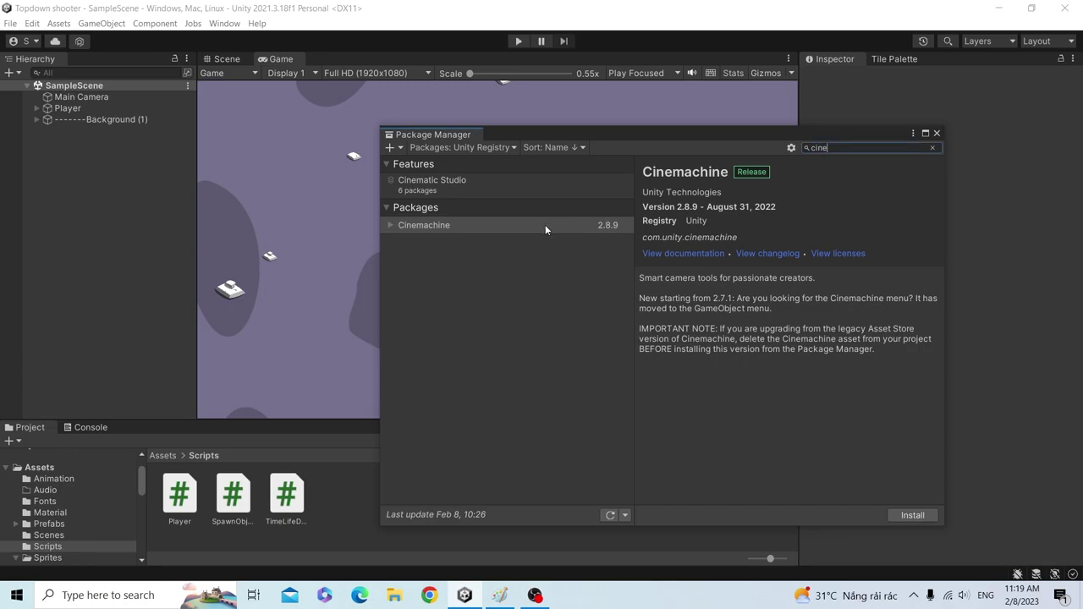
{"action": "left_click", "coordinate": [544, 227]}
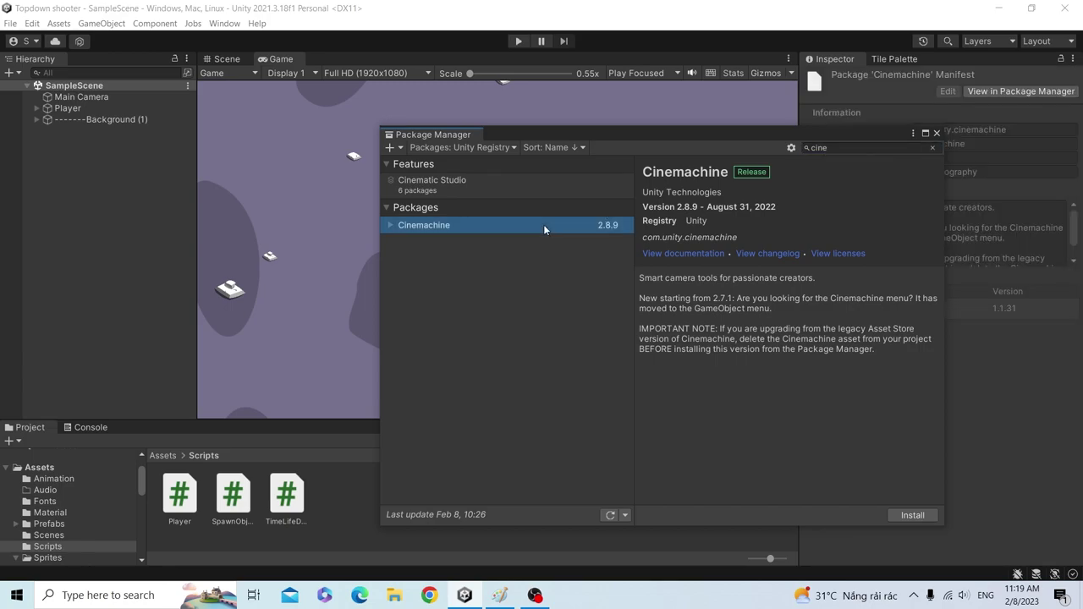
{"action": "left_click", "coordinate": [905, 515]}
{"action": "left_click", "coordinate": [936, 133]}
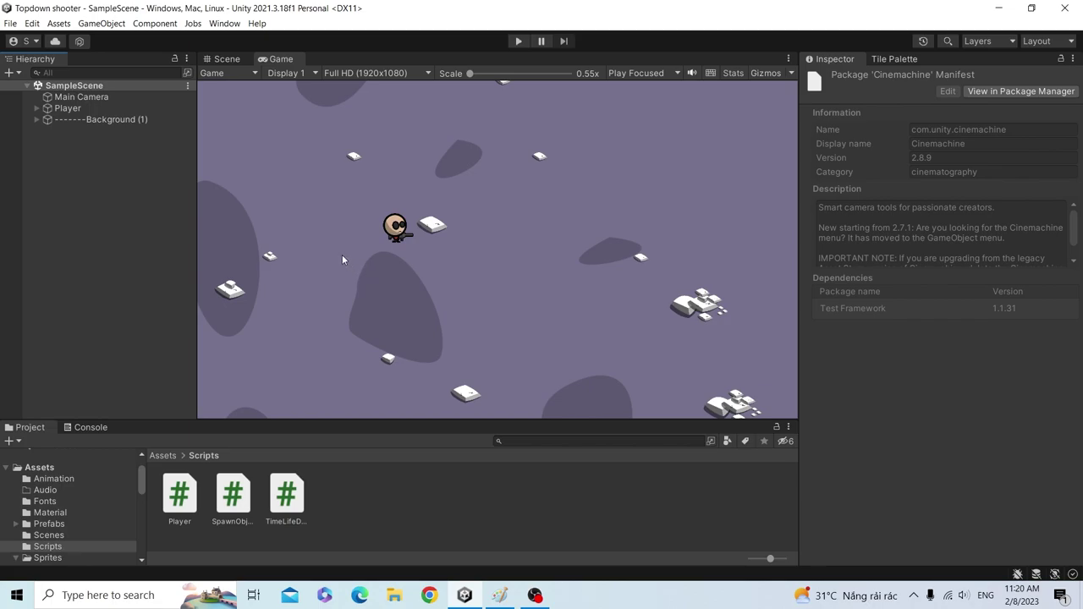
Create a Cinemachine 2D Camera, CM vcam1, from the Hierarchy's context menu.
{"action": "right_click", "coordinate": [121, 197]}
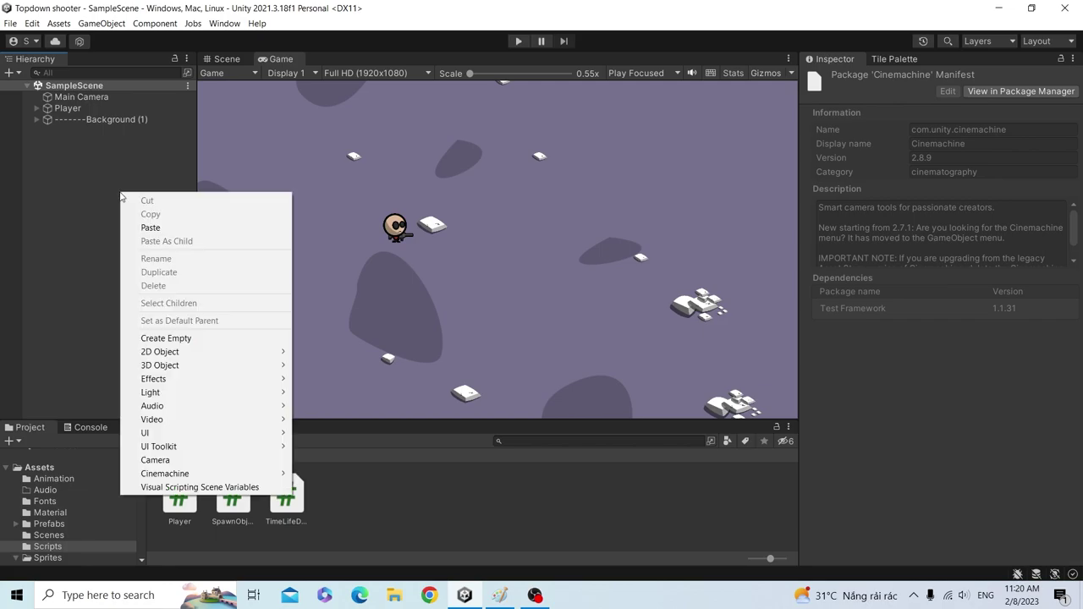
{"action": "mouse_move", "coordinate": [204, 475]}
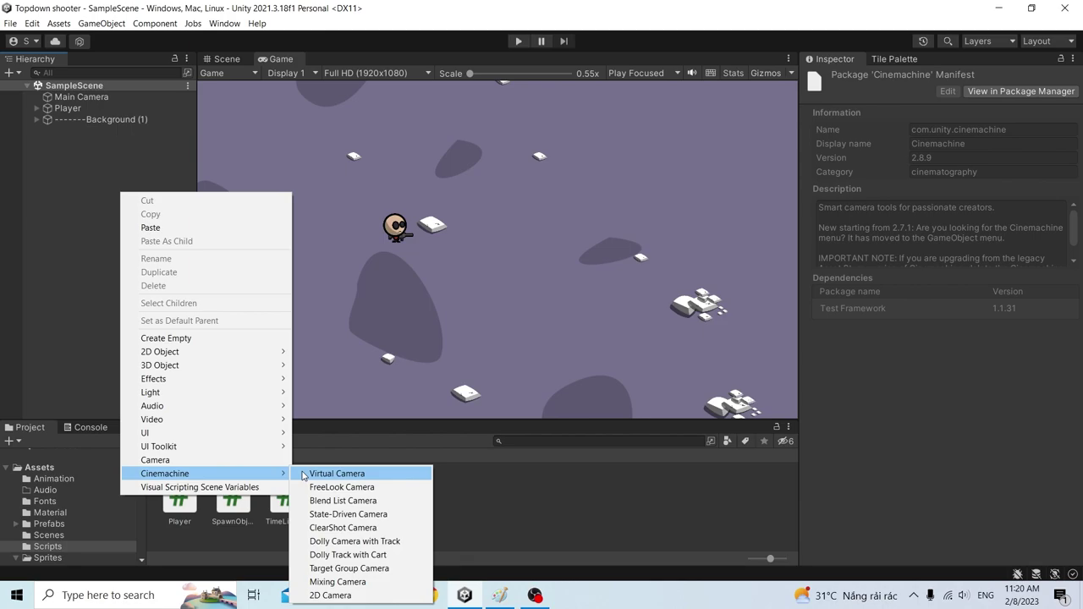
{"action": "left_click", "coordinate": [340, 597]}
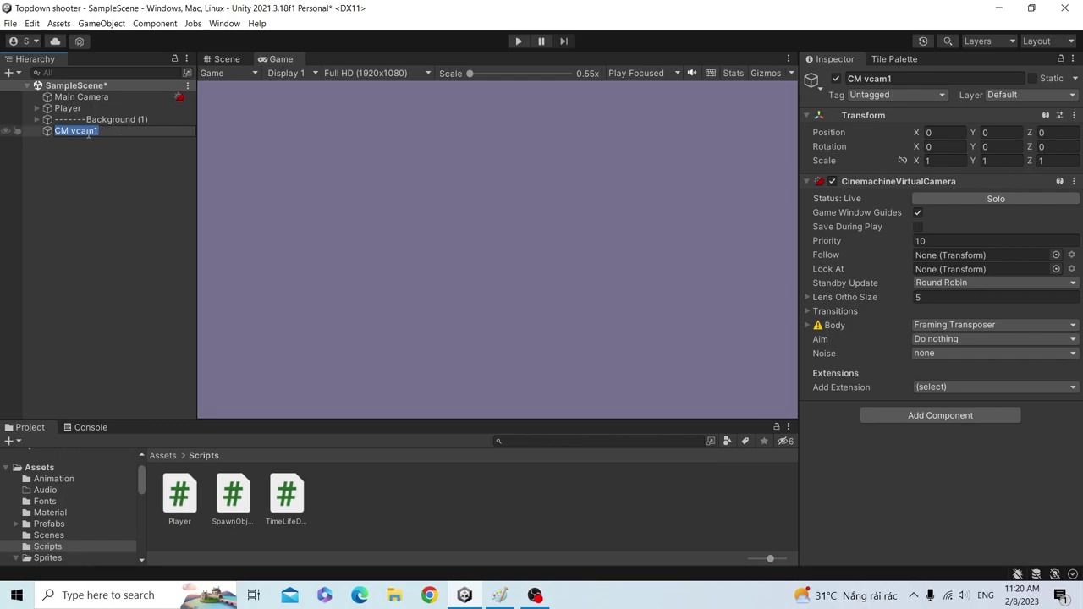
{"action": "left_click", "coordinate": [105, 142]}
{"action": "left_click", "coordinate": [104, 129]}
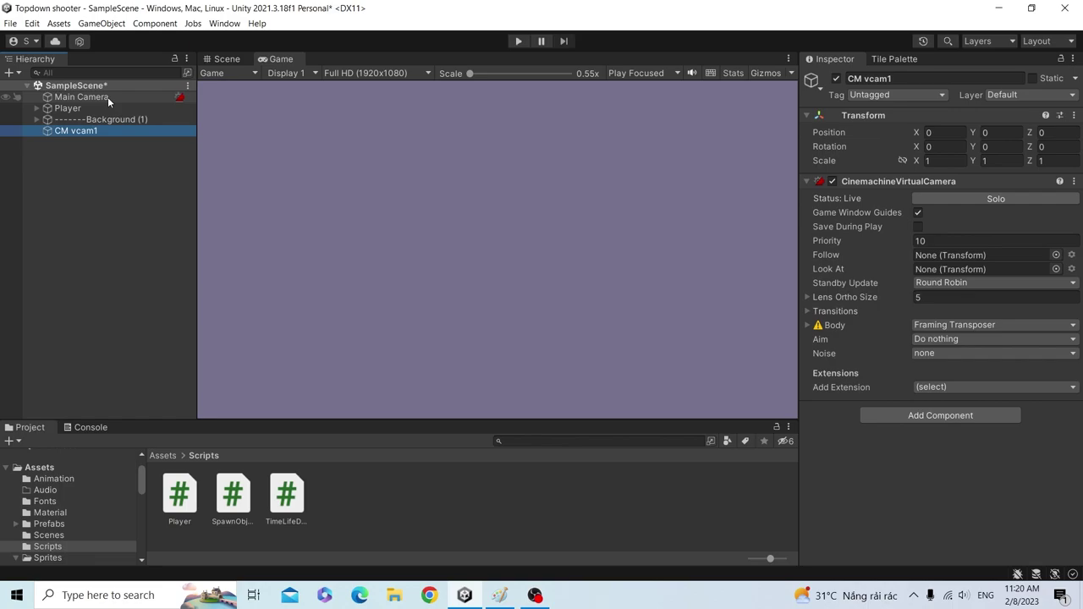
{"action": "left_click", "coordinate": [108, 96]}
{"action": "scroll", "coordinate": [983, 318], "scroll_direction": "down", "scroll_amount": 3}
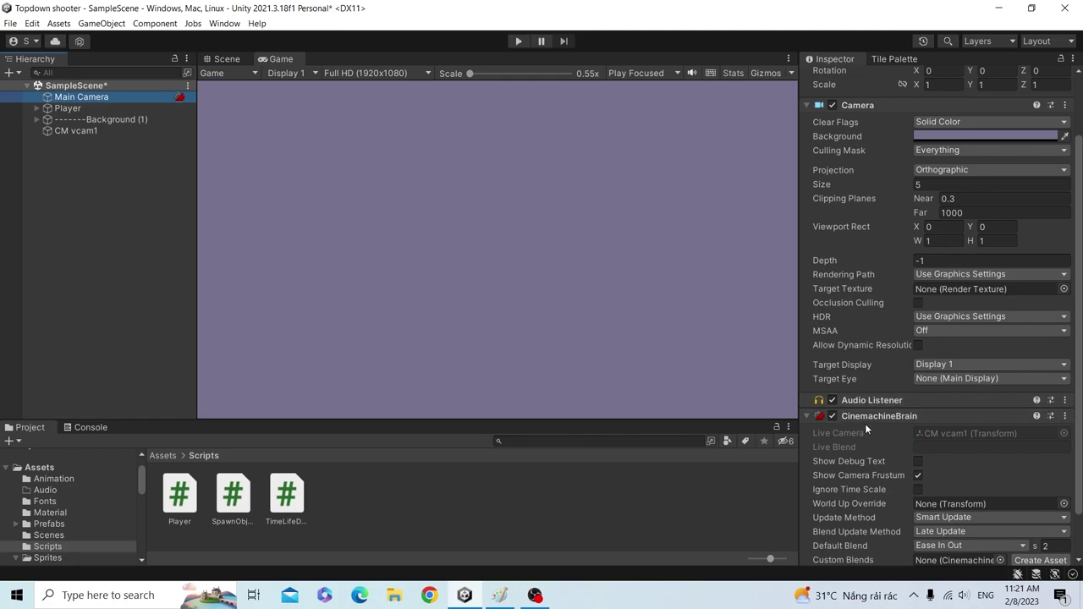
{"action": "scroll", "coordinate": [944, 432], "scroll_direction": "down", "scroll_amount": 2}
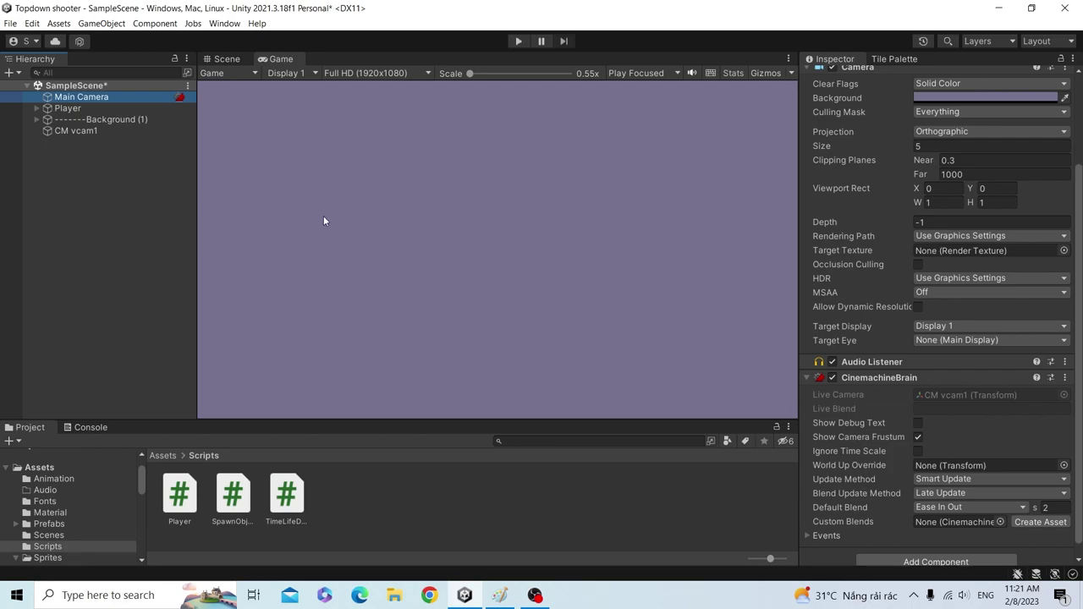
{"action": "left_click", "coordinate": [99, 132]}
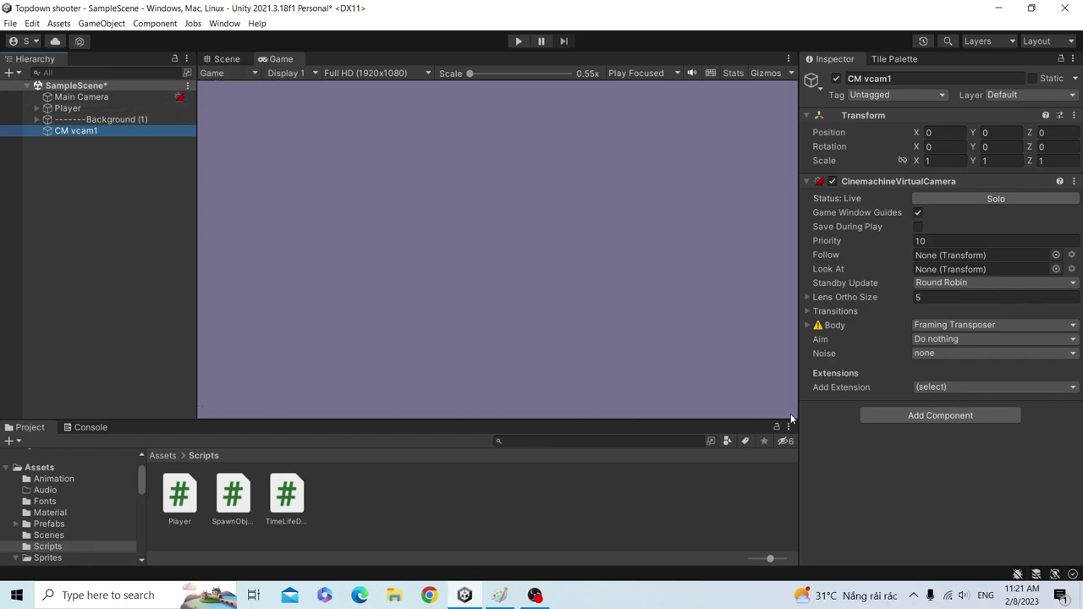
Set CM vcam1's Transform Position Z to -10 so the Game view shows the player.
{"action": "left_click", "coordinate": [226, 61]}
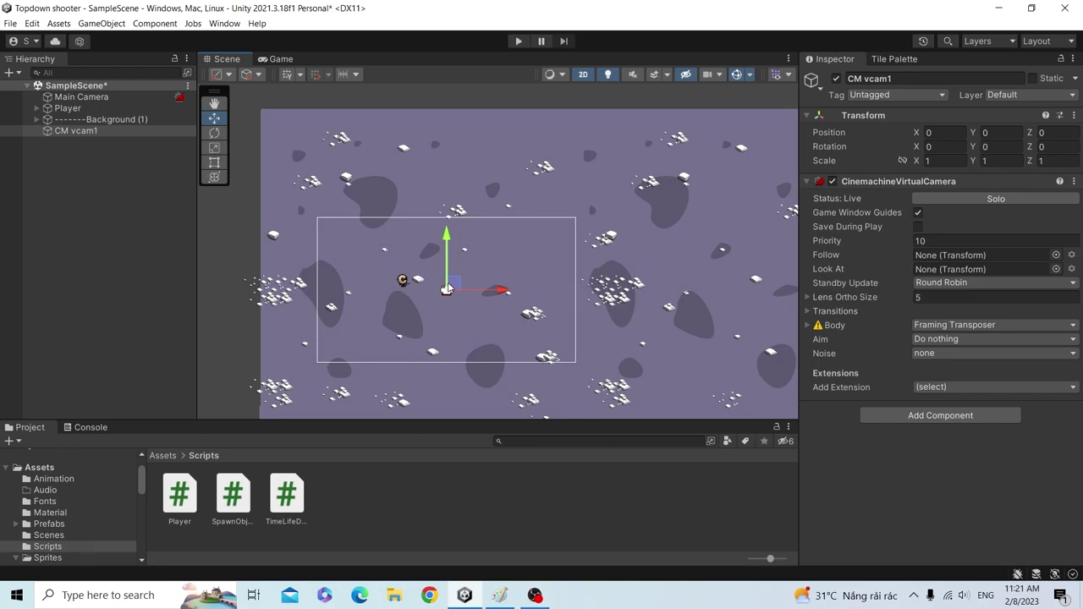
{"action": "left_click", "coordinate": [279, 60]}
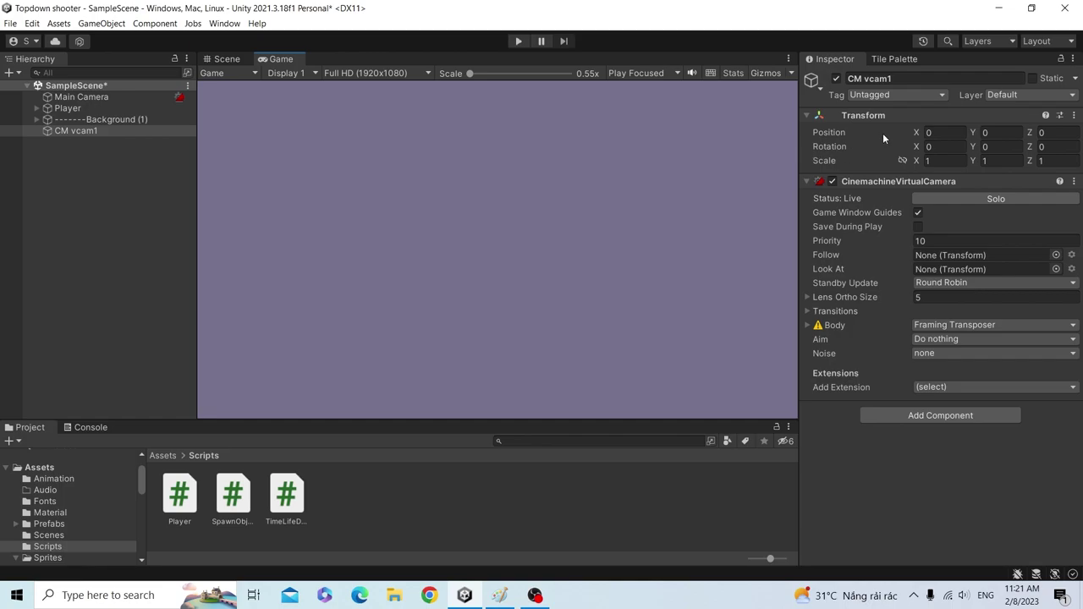
{"action": "left_click_drag", "start_coordinate": [1030, 132], "coordinate": [991, 133]}
{"action": "left_click", "coordinate": [1059, 132]}
{"action": "type", "text": "-10"}
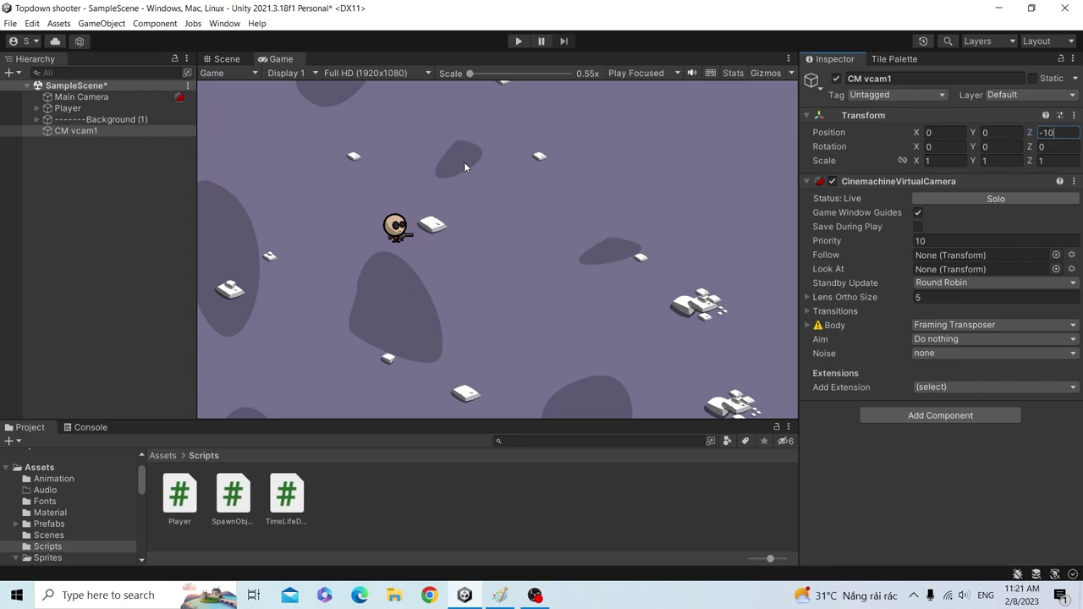
{"action": "left_click", "coordinate": [224, 59]}
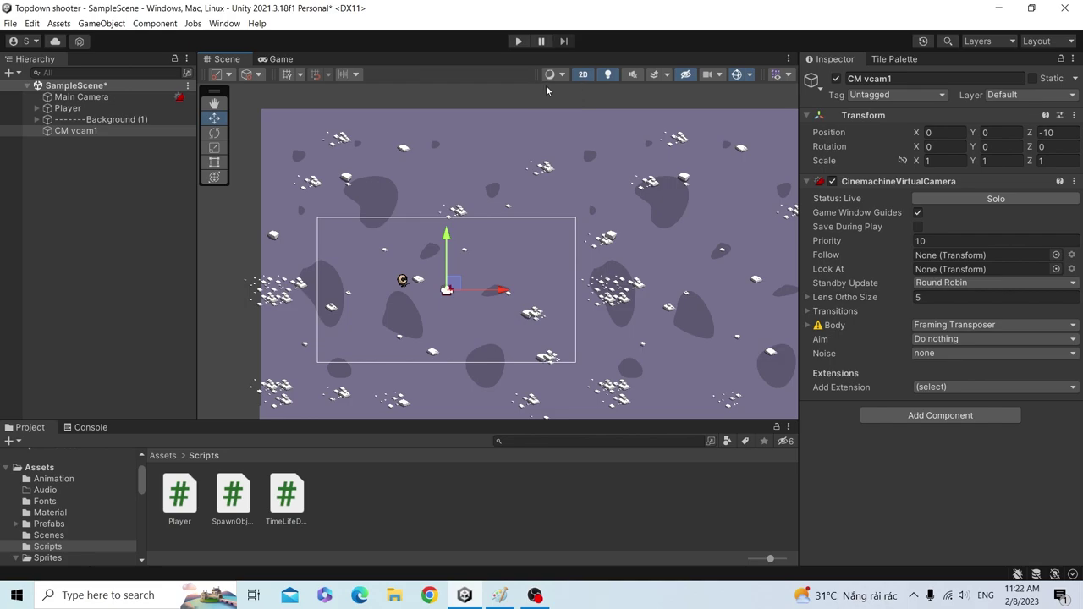
Switch the Scene view to perspective, orbit it, and dock the Game view beside it.
{"action": "left_click", "coordinate": [584, 75]}
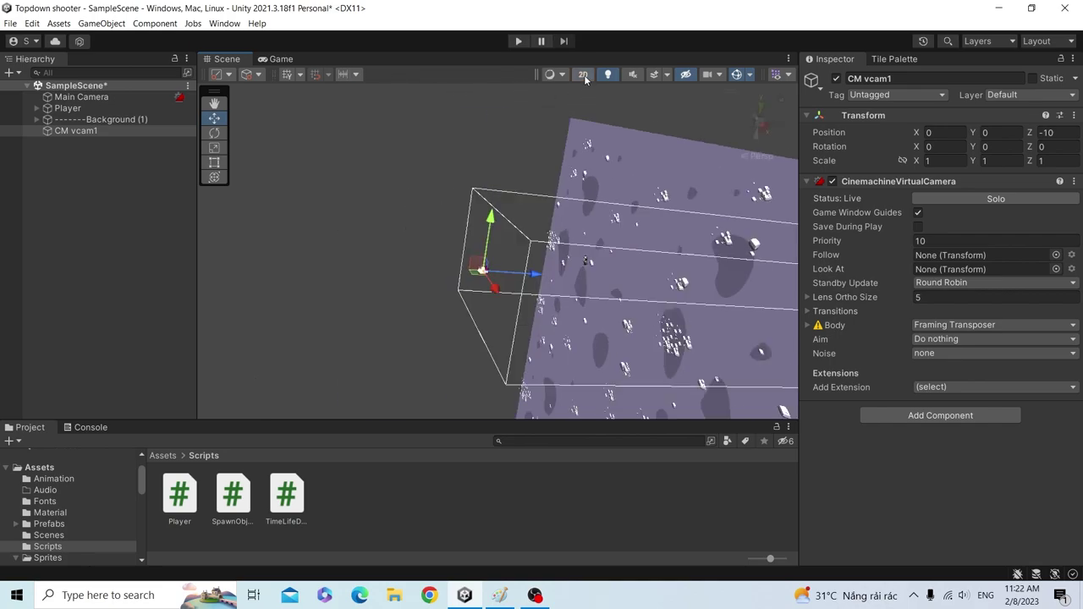
{"action": "mouse_move", "coordinate": [559, 186]}
{"action": "left_mouse_down", "text": "alt"}
{"action": "mouse_move", "coordinate": [516, 269]}
{"action": "mouse_move", "coordinate": [444, 252]}
{"action": "mouse_move", "coordinate": [654, 302]}
{"action": "mouse_move", "coordinate": [476, 240]}
{"action": "left_mouse_up", "text": "alt"}
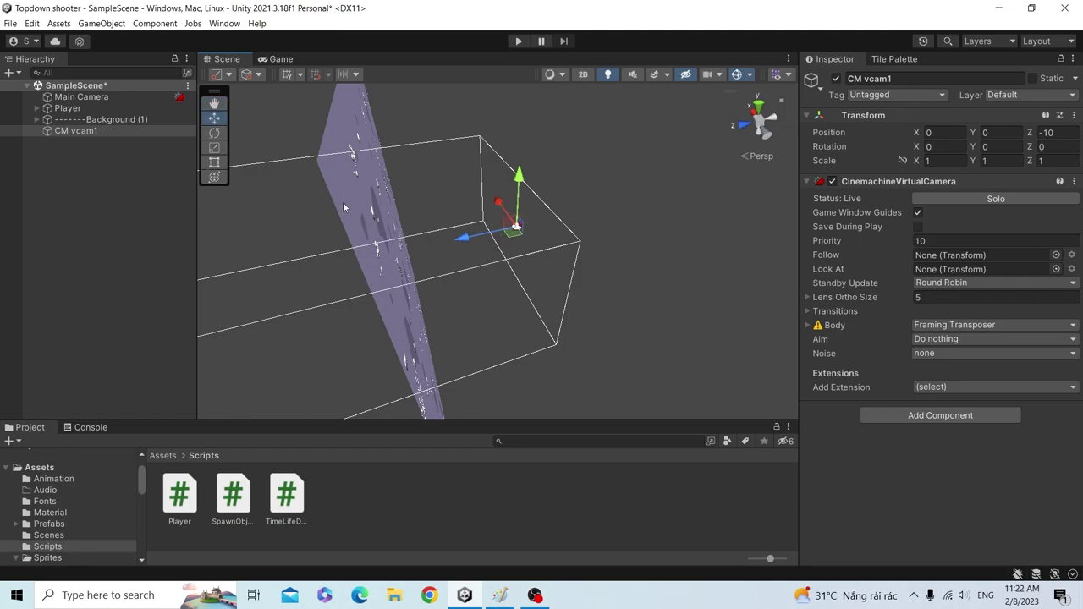
{"action": "left_click_drag", "start_coordinate": [379, 245], "coordinate": [457, 273], "text": "alt"}
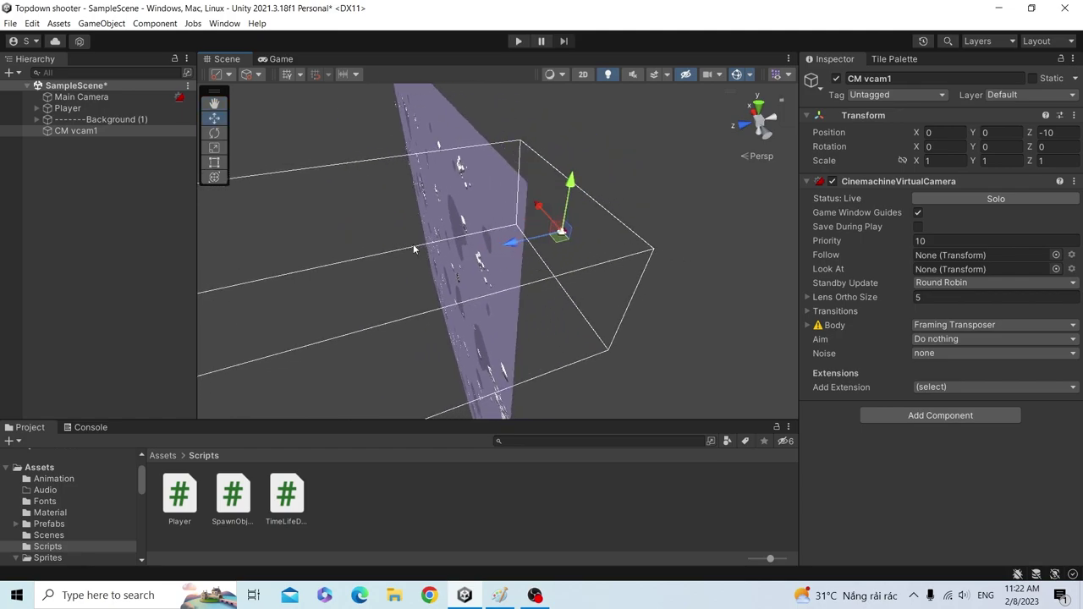
{"action": "middle_click_drag", "start_coordinate": [482, 326], "coordinate": [523, 295]}
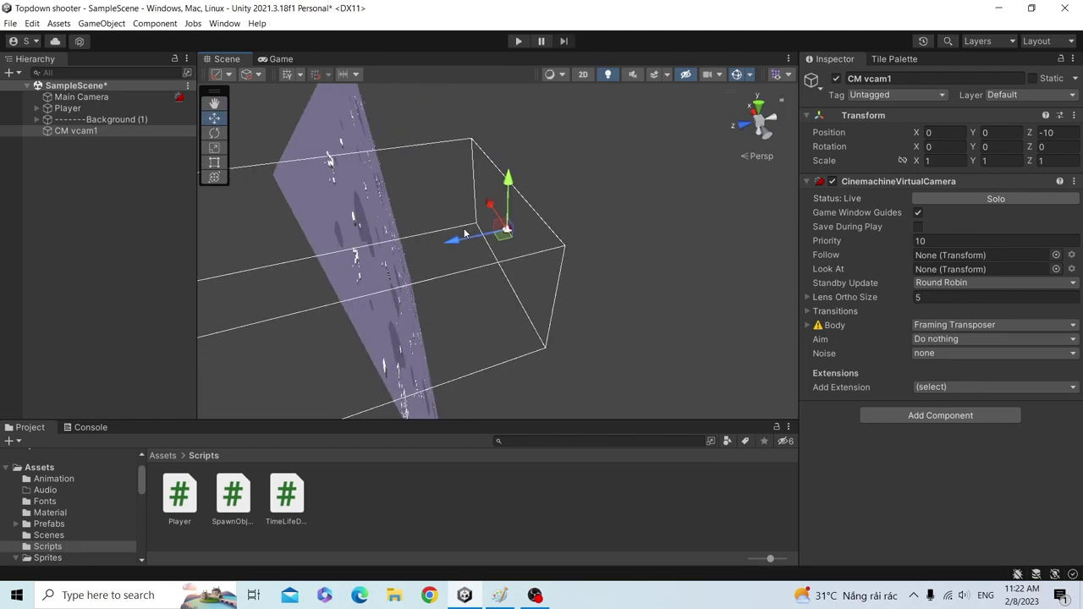
{"action": "mouse_move", "coordinate": [281, 58]}
{"action": "left_mouse_down"}
{"action": "mouse_move", "coordinate": [643, 220]}
{"action": "mouse_move", "coordinate": [518, 224]}
{"action": "left_mouse_up"}
{"action": "mouse_move", "coordinate": [355, 254]}
{"action": "left_mouse_down", "text": "alt"}
{"action": "mouse_move", "coordinate": [400, 256]}
{"action": "mouse_move", "coordinate": [365, 256]}
{"action": "left_mouse_up", "text": "alt"}
Drag CM vcam1 along Z to try depths, reset Position Z to -10, re-dock the Game tab.
{"action": "key", "text": "w"}
{"action": "mouse_move", "coordinate": [374, 211]}
{"action": "left_mouse_down"}
{"action": "mouse_move", "coordinate": [258, 235]}
{"action": "mouse_move", "coordinate": [266, 230]}
{"action": "left_mouse_up"}
{"action": "mouse_move", "coordinate": [406, 224]}
{"action": "left_mouse_down", "text": "alt"}
{"action": "mouse_move", "coordinate": [300, 252]}
{"action": "mouse_move", "coordinate": [312, 258]}
{"action": "left_mouse_up", "text": "alt"}
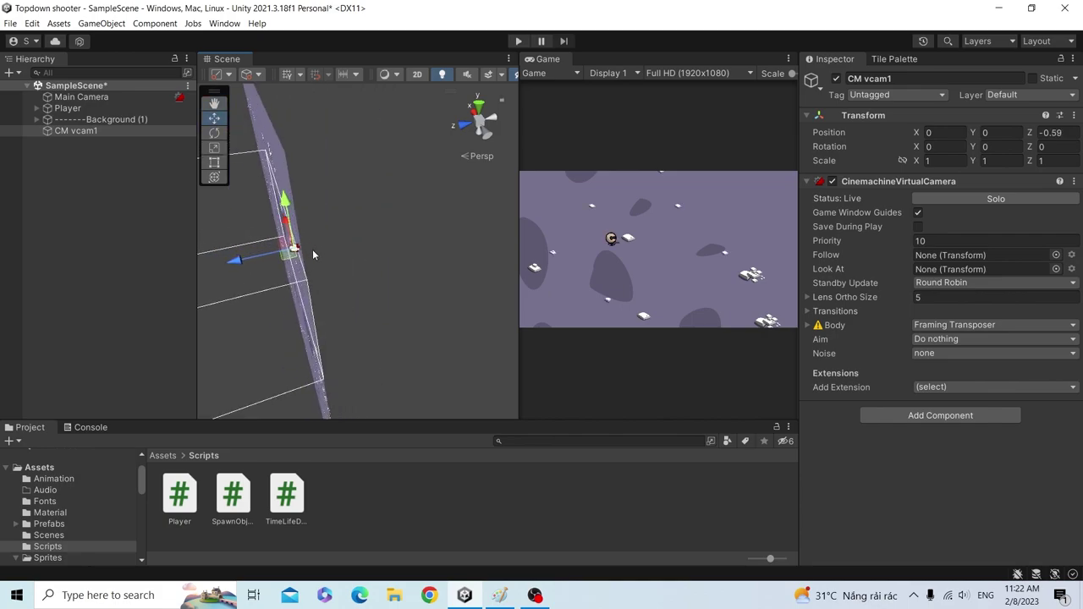
{"action": "left_click_drag", "start_coordinate": [245, 261], "coordinate": [218, 265]}
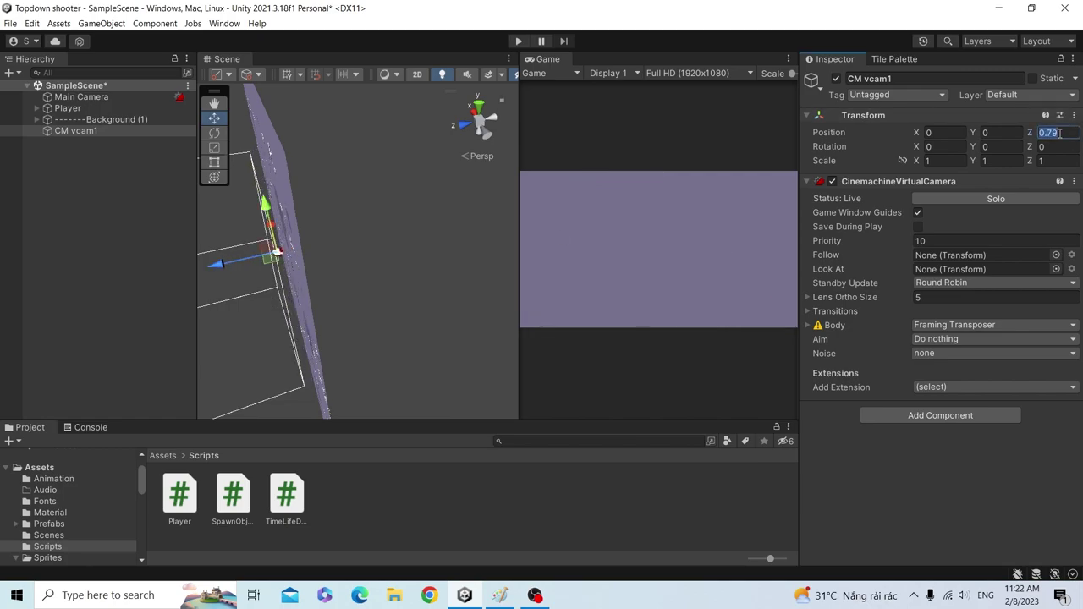
{"action": "type", "text": "-10"}
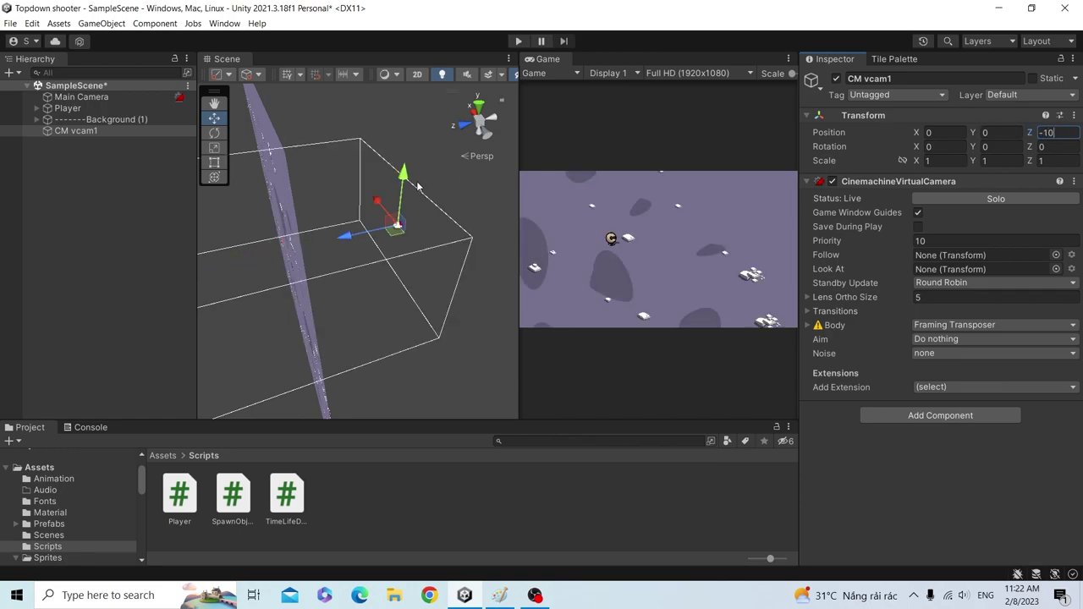
{"action": "left_click_drag", "start_coordinate": [546, 58], "coordinate": [373, 59]}
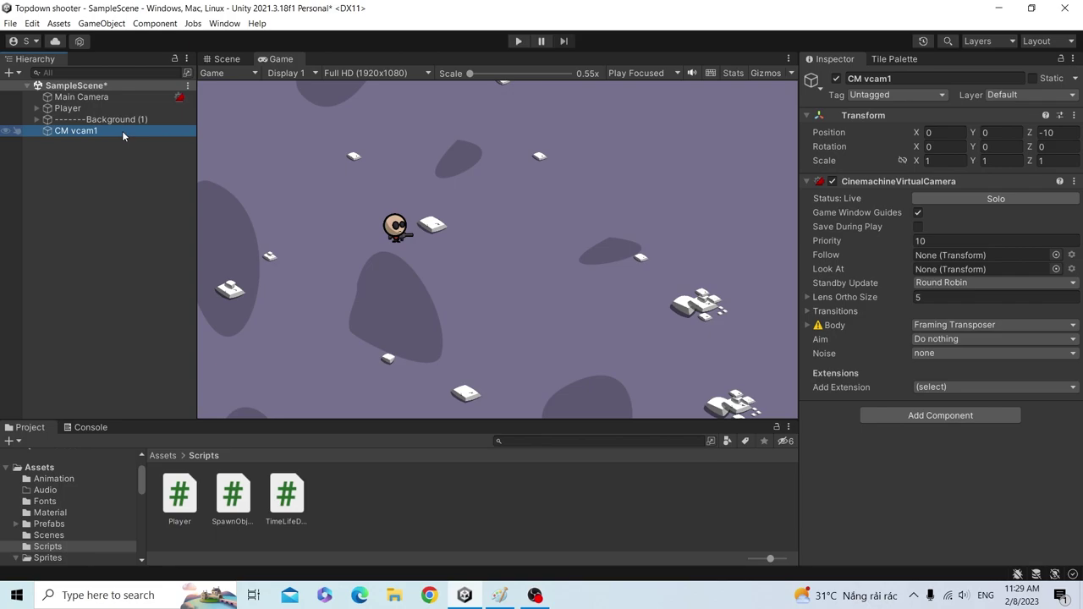
Compare Main Camera and CM vcam1 settings while panning the Scene view.
{"action": "left_click", "coordinate": [96, 98]}
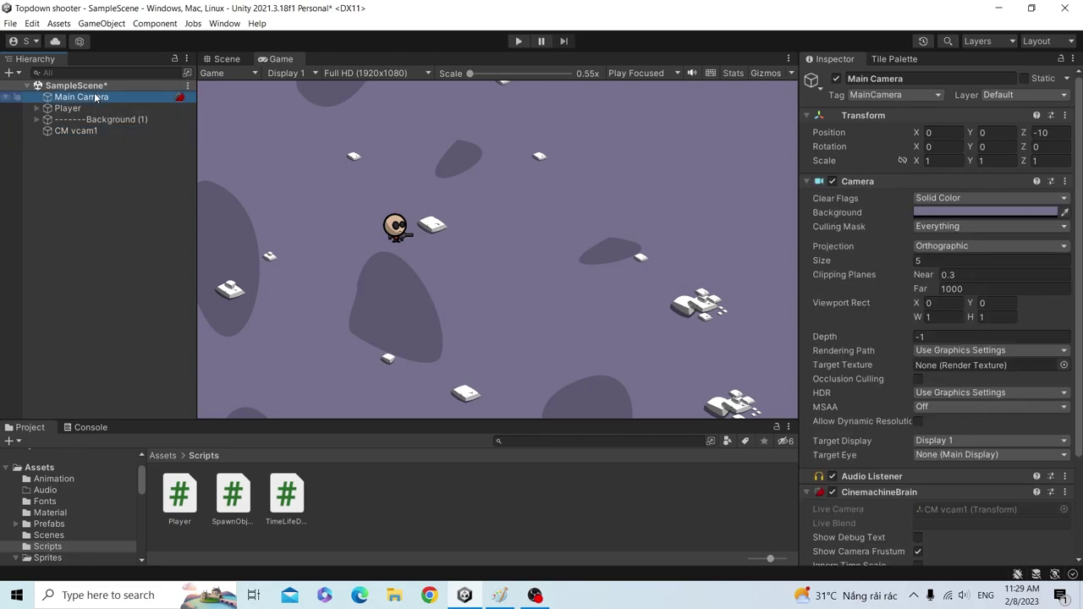
{"action": "left_click", "coordinate": [91, 131]}
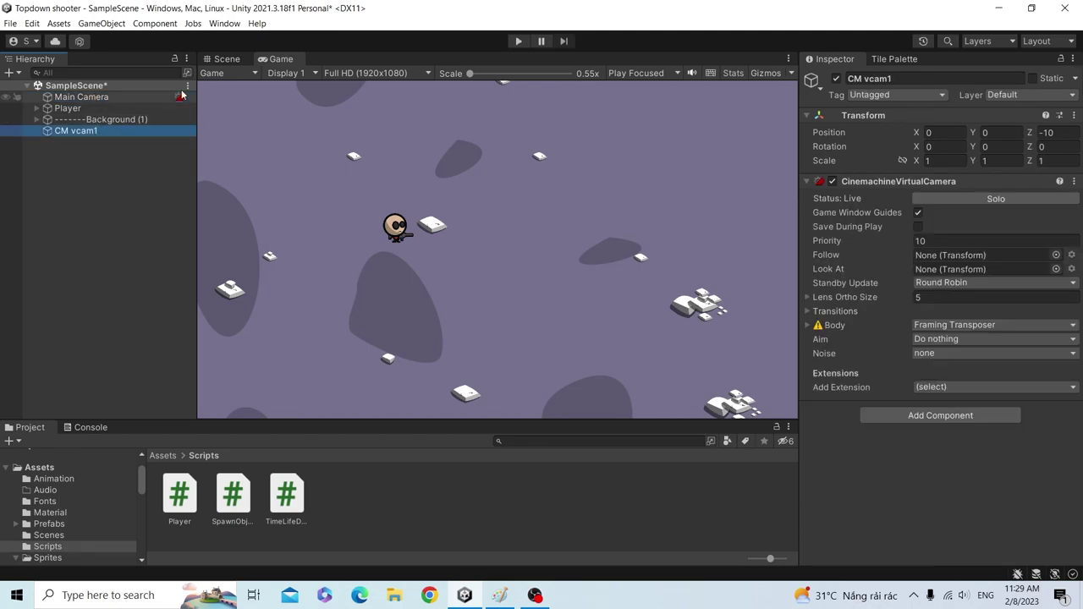
{"action": "left_click", "coordinate": [227, 58]}
{"action": "middle_click_drag", "start_coordinate": [410, 190], "coordinate": [420, 228]}
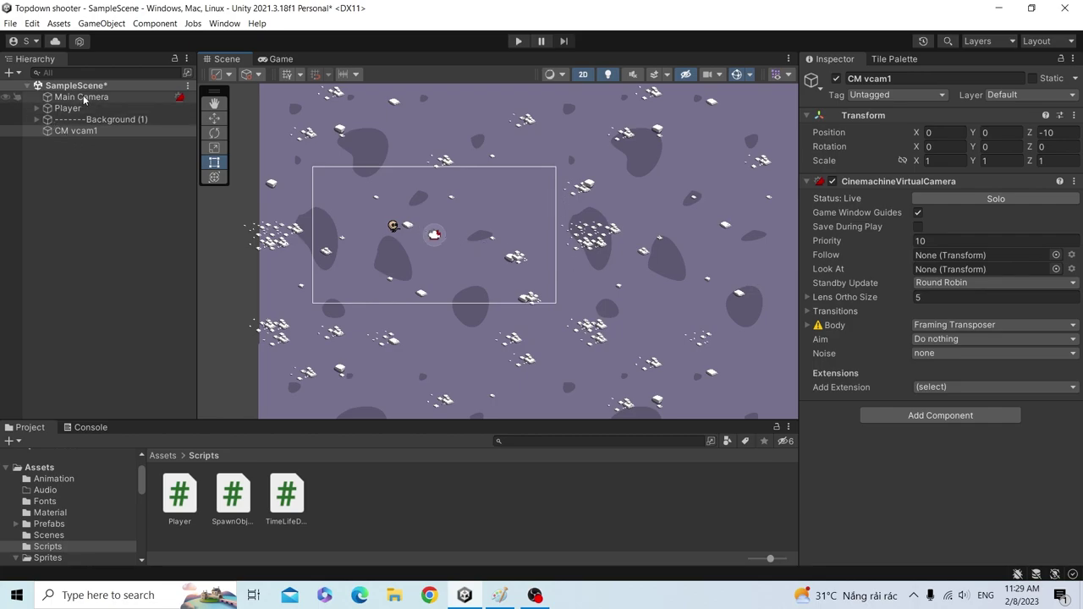
{"action": "middle_click_drag", "start_coordinate": [437, 262], "coordinate": [445, 278]}
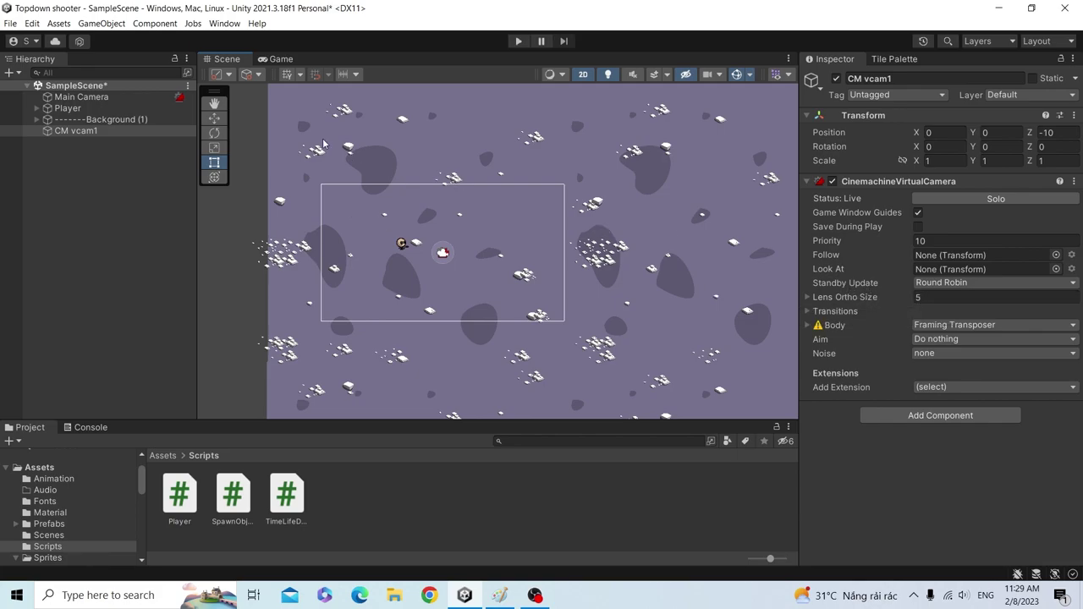
{"action": "left_click", "coordinate": [82, 96]}
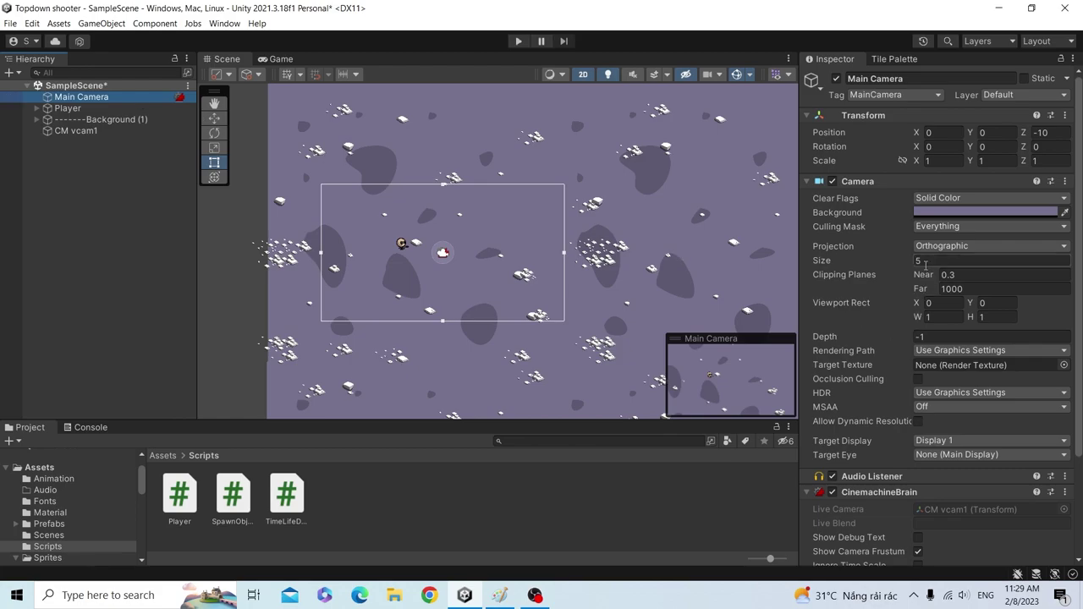
{"action": "left_click", "coordinate": [78, 132]}
Enlarge CM vcam1's Lens Ortho Size, confirm Main Camera's Size follows, then set it back to 5.
{"action": "left_click_drag", "start_coordinate": [866, 298], "coordinate": [891, 297]}
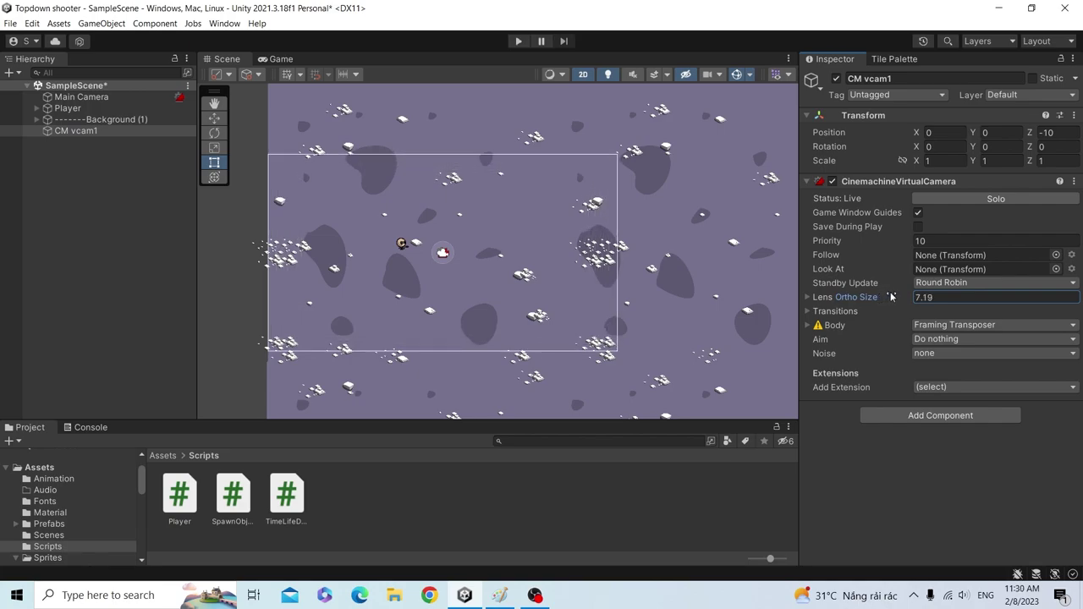
{"action": "left_click", "coordinate": [132, 97]}
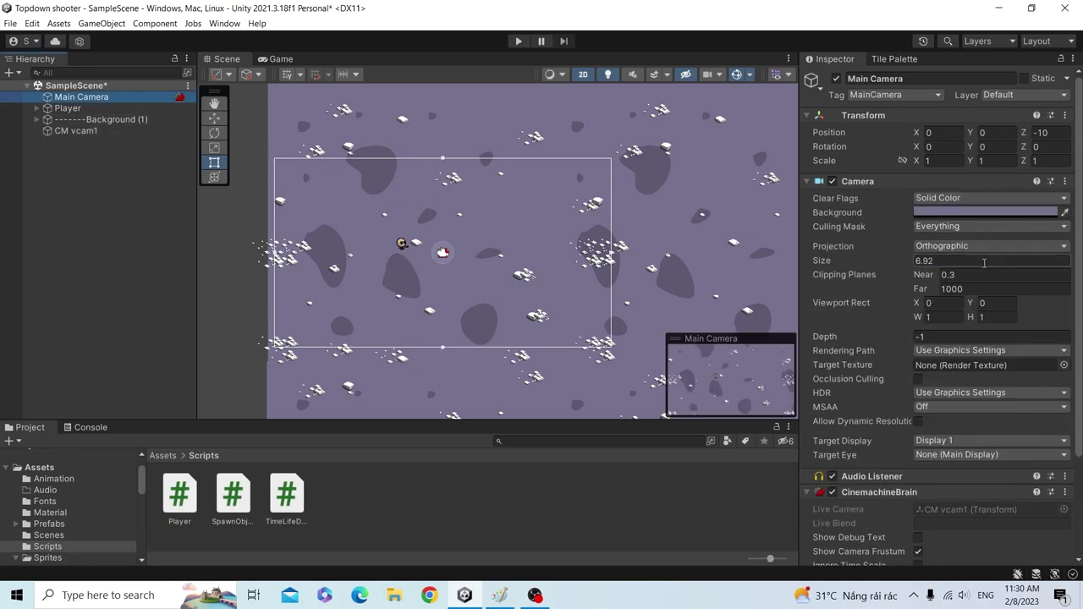
{"action": "left_click", "coordinate": [93, 132]}
{"action": "left_click", "coordinate": [952, 299]}
{"action": "type", "text": "5"}
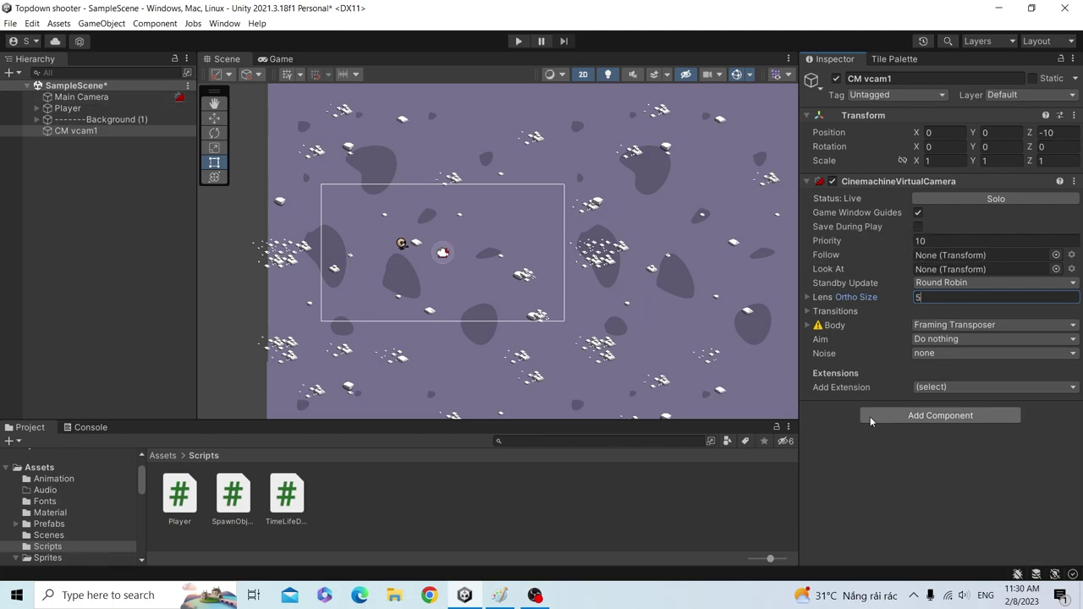
{"action": "left_click", "coordinate": [116, 99]}
{"action": "left_click", "coordinate": [93, 131]}
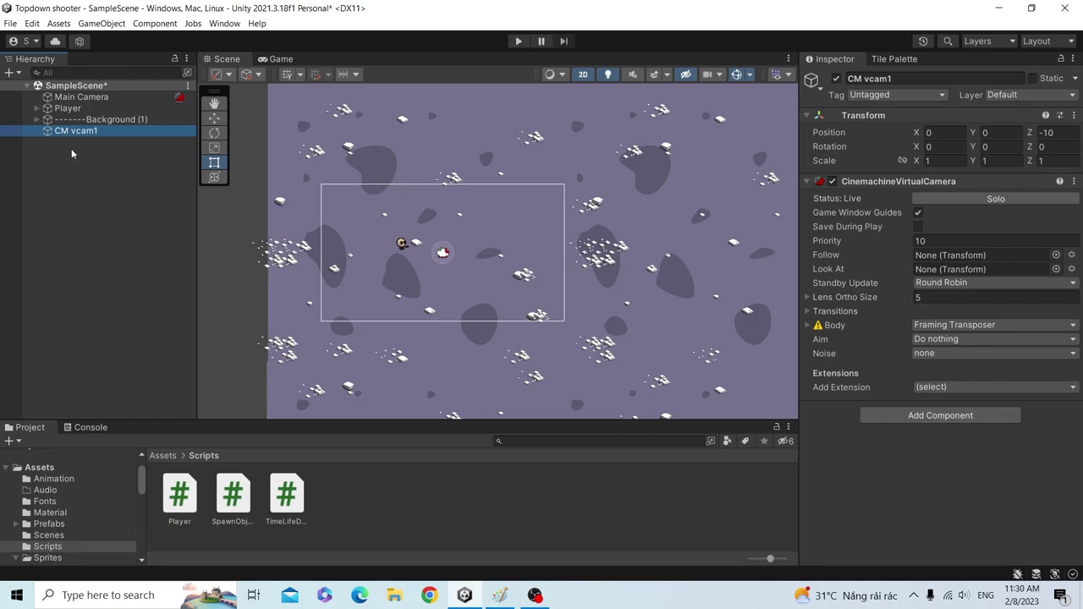
Duplicate CM vcam1 and rename the copy CM vcam2.
{"action": "key", "text": "ctrl+d"}
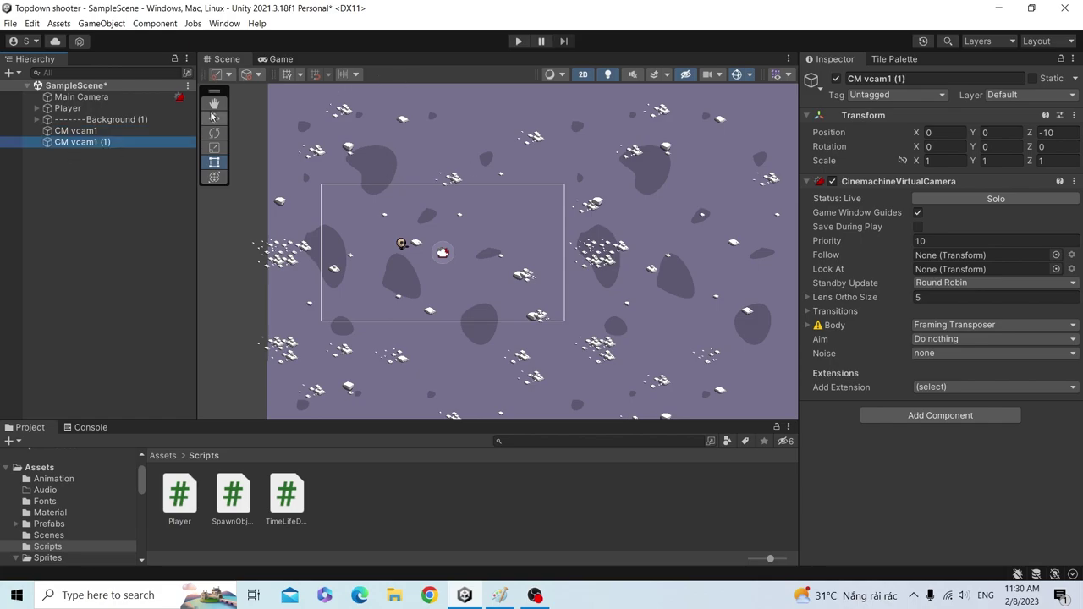
{"action": "key", "text": "F2"}
{"action": "key", "text": "BackSpace"}
{"action": "key", "text": "BackSpace"}
{"action": "key", "text": "BackSpace"}
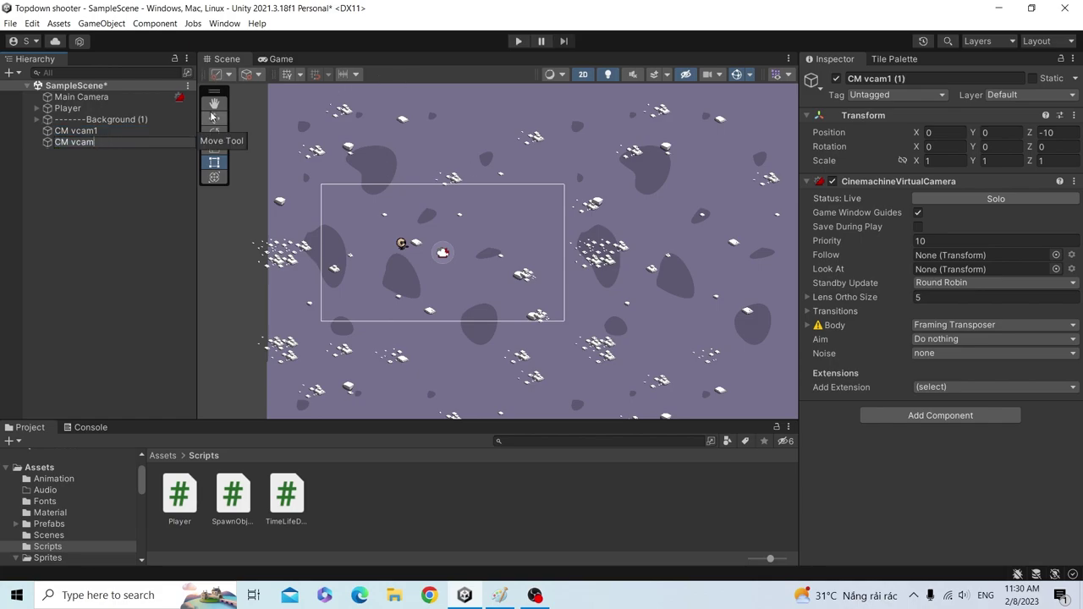
{"action": "type", "text": "2"}
{"action": "key", "text": "Return"}
Move CM vcam2 to the map's right, nudge CM vcam1 left to X -1.8, and enter Play mode.
{"action": "left_click", "coordinate": [214, 118]}
{"action": "left_click_drag", "start_coordinate": [504, 259], "coordinate": [695, 259]}
{"action": "left_click", "coordinate": [127, 132]}
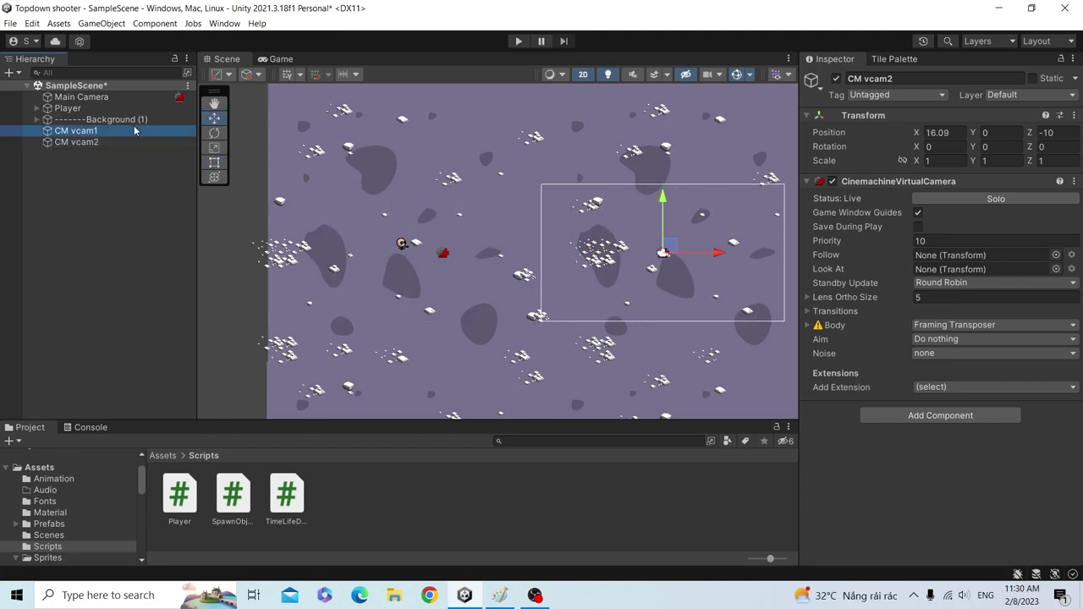
{"action": "left_click_drag", "start_coordinate": [496, 255], "coordinate": [471, 256]}
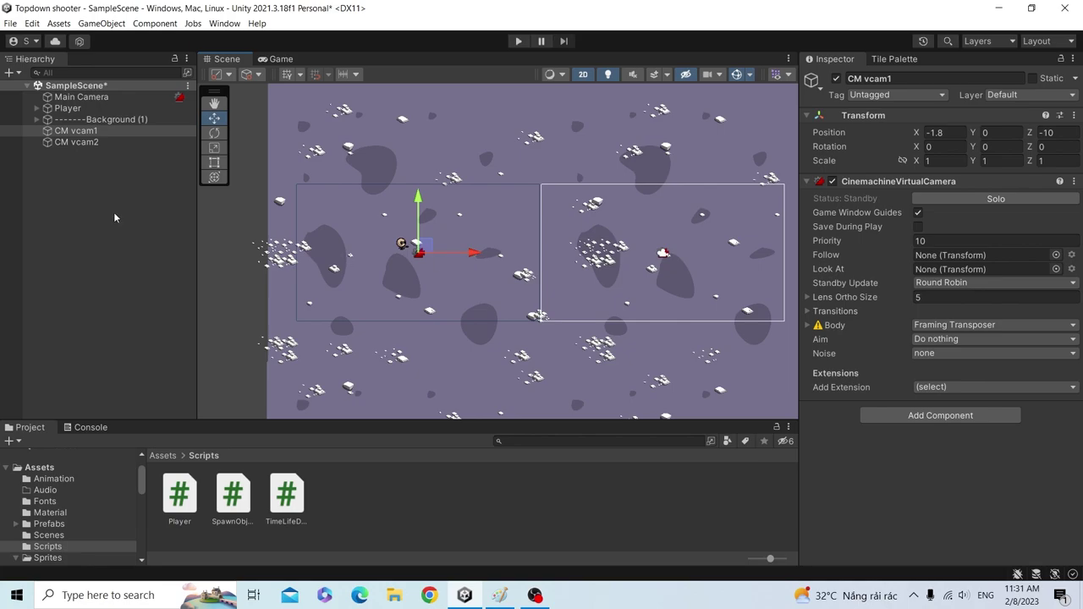
{"action": "left_click", "coordinate": [519, 41]}
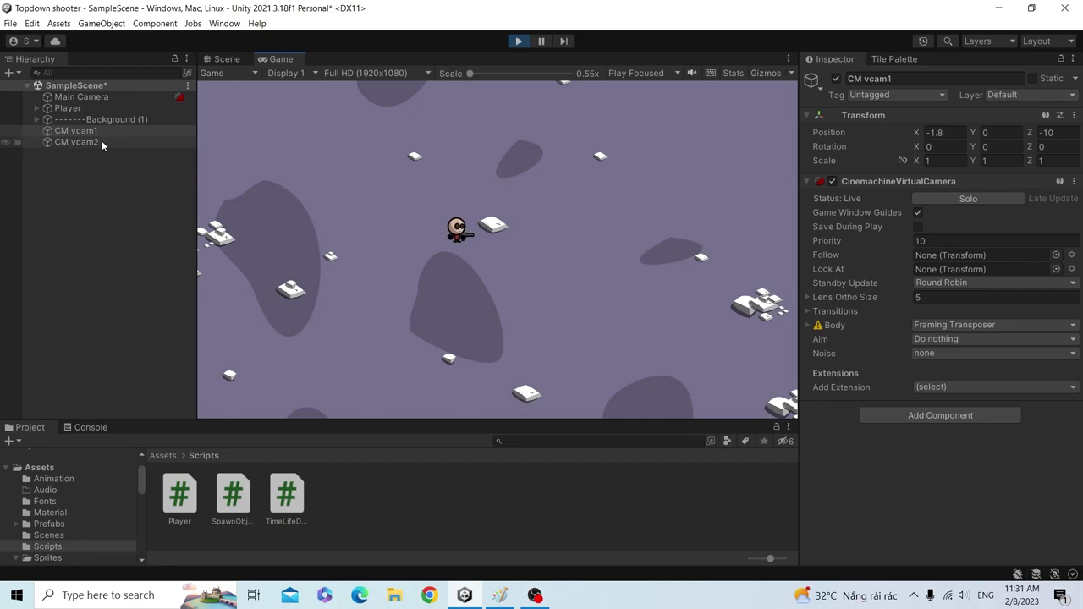
Toggle CM vcam1 off, on and off again to blend between virtual cameras, then bring up Paint.
{"action": "left_click", "coordinate": [111, 98]}
{"action": "left_click", "coordinate": [151, 132]}
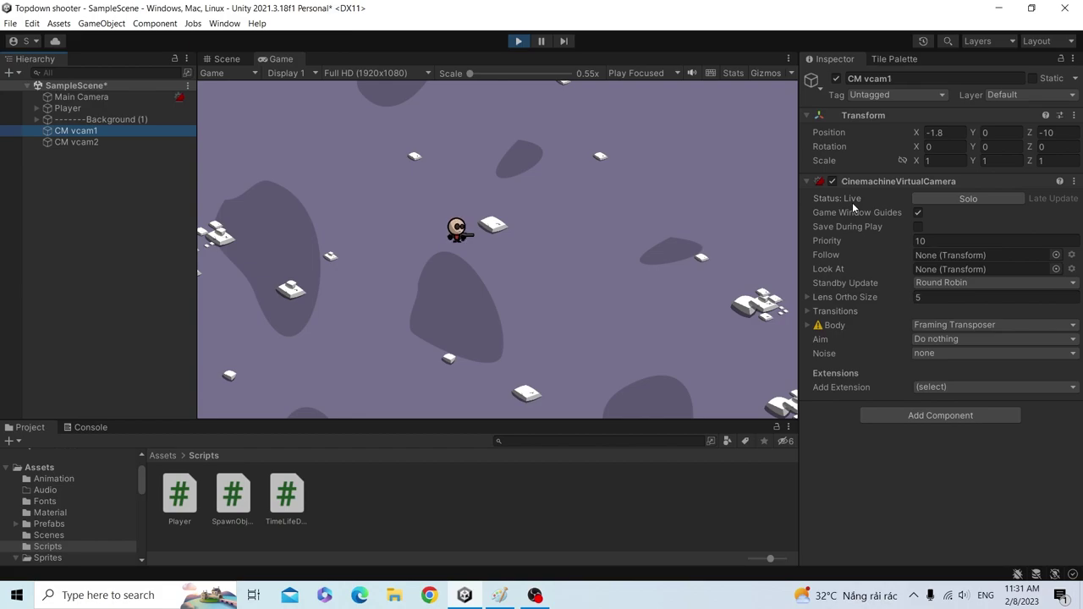
{"action": "left_click", "coordinate": [836, 78]}
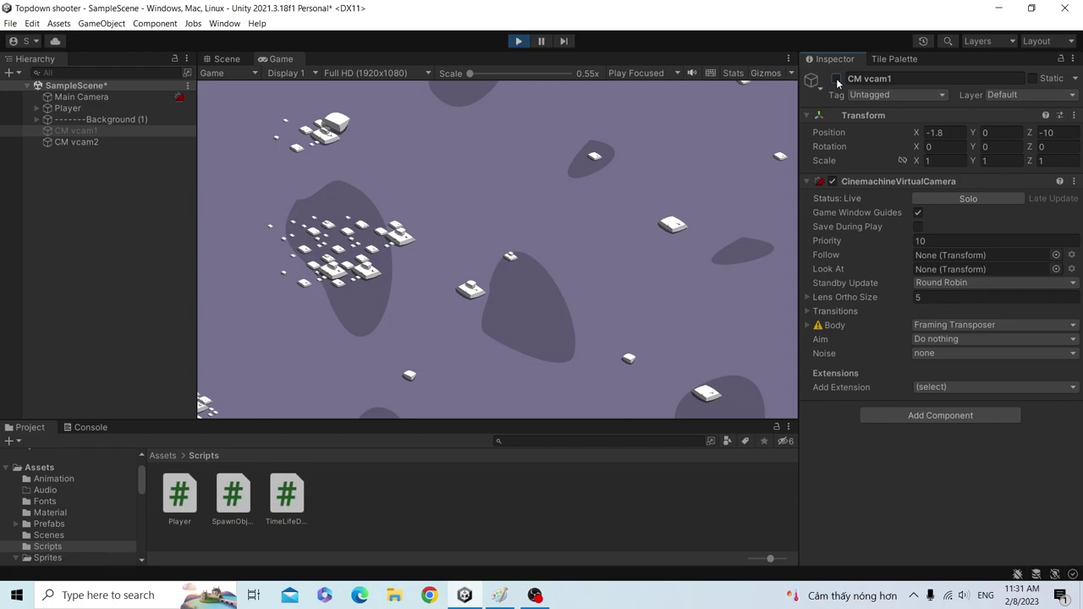
{"action": "left_click", "coordinate": [837, 78]}
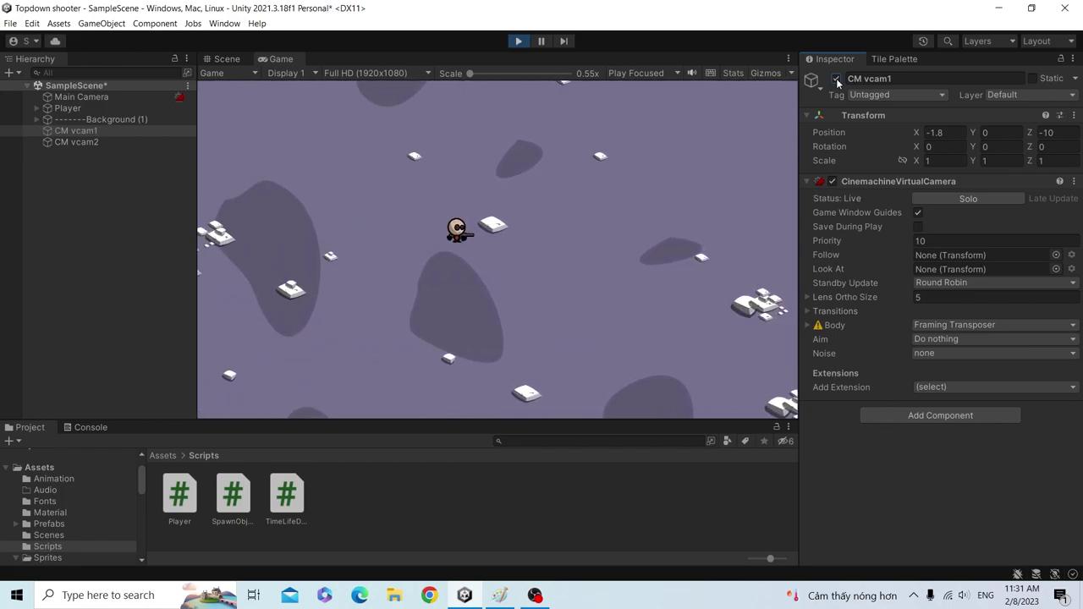
{"action": "left_click", "coordinate": [836, 78]}
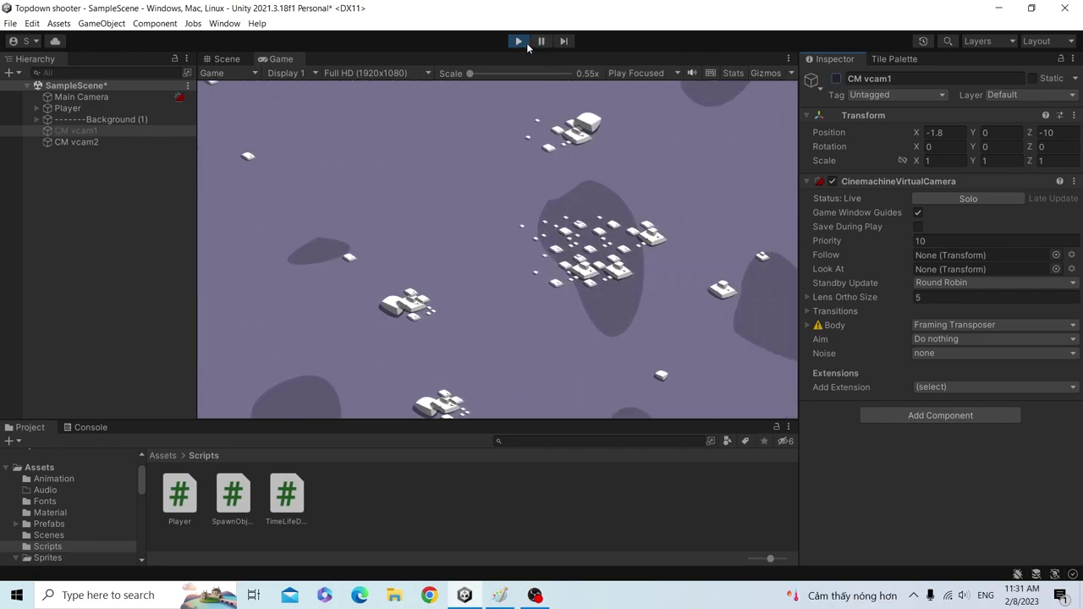
{"action": "left_click", "coordinate": [499, 595]}
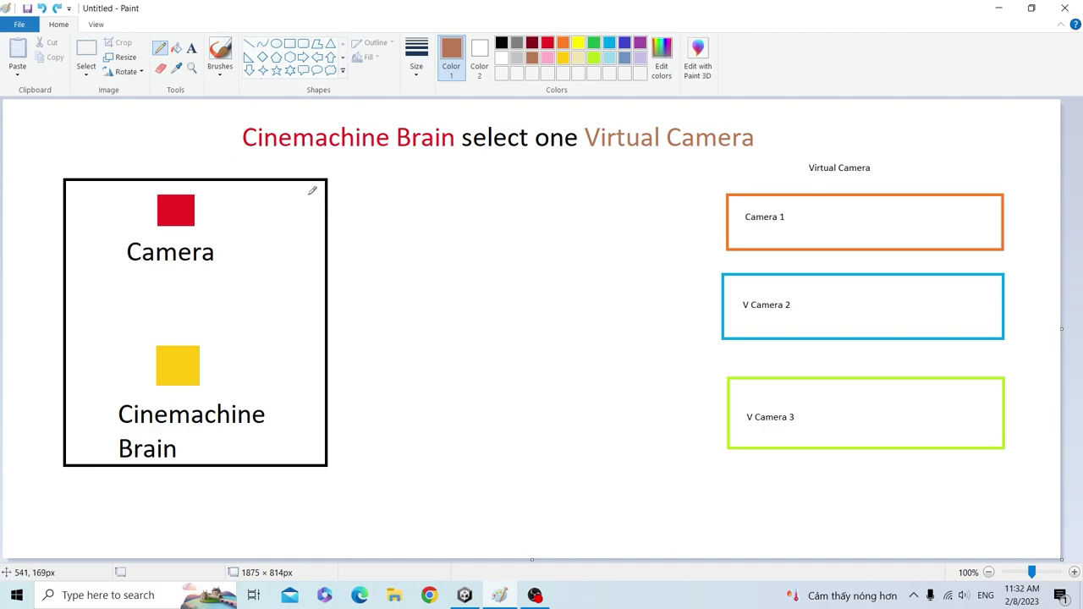
Check Main Camera's live camera, then draw arrows from Cinemachine Brain to V Camera 2 and Camera.
{"action": "key", "text": "alt+Tab"}
{"action": "left_click", "coordinate": [89, 100]}
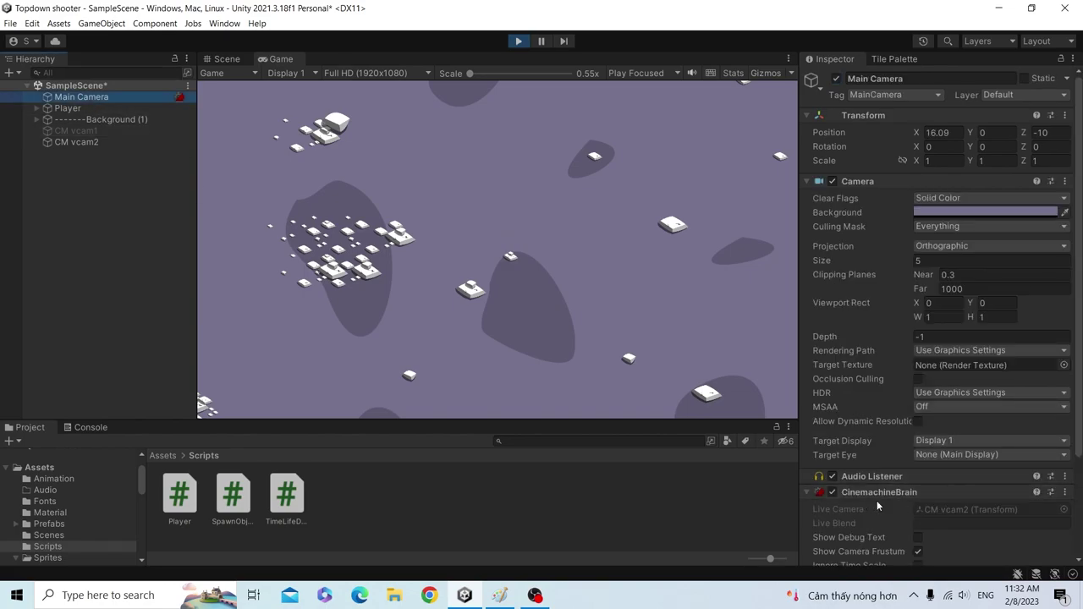
{"action": "key", "text": "alt+Tab"}
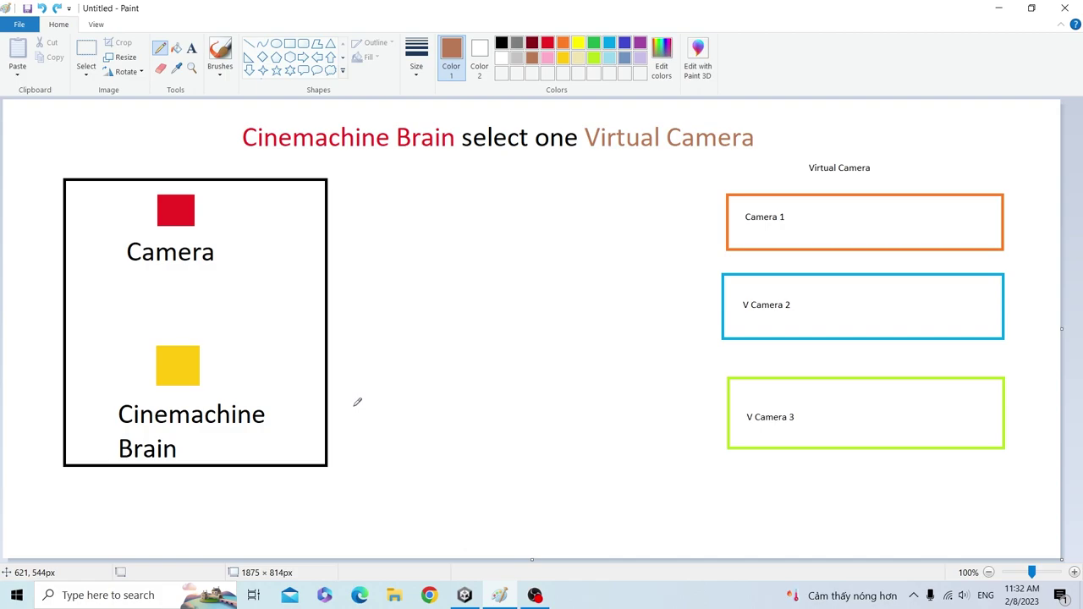
{"action": "mouse_move", "coordinate": [353, 405]}
{"action": "left_mouse_down"}
{"action": "mouse_move", "coordinate": [643, 305]}
{"action": "mouse_move", "coordinate": [660, 372]}
{"action": "left_mouse_up"}
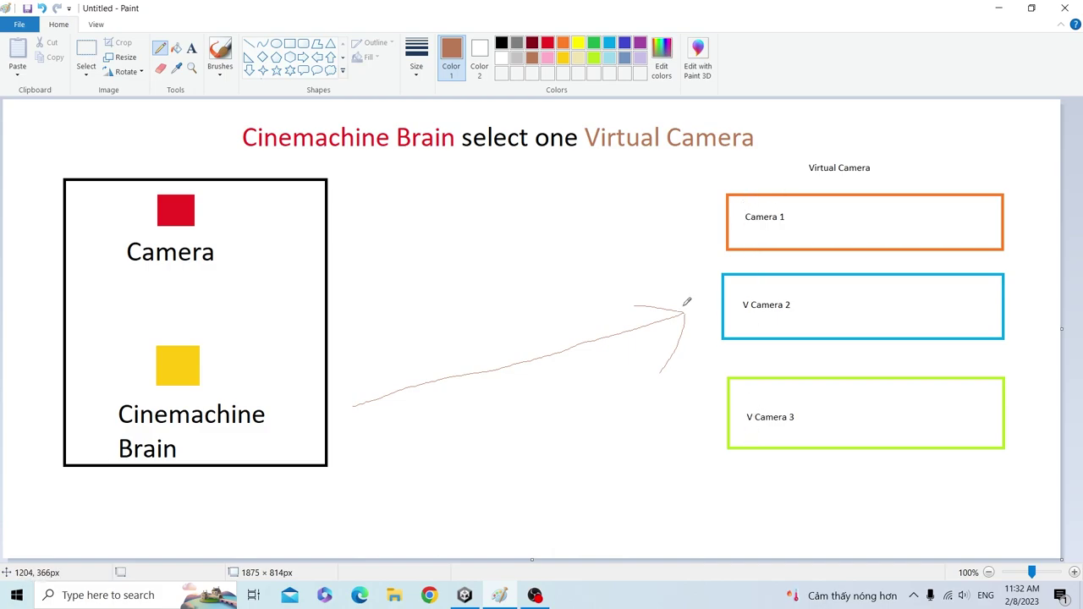
{"action": "mouse_move", "coordinate": [684, 312]}
{"action": "left_mouse_down"}
{"action": "mouse_move", "coordinate": [330, 207]}
{"action": "mouse_move", "coordinate": [345, 203]}
{"action": "mouse_move", "coordinate": [359, 228]}
{"action": "left_mouse_up"}
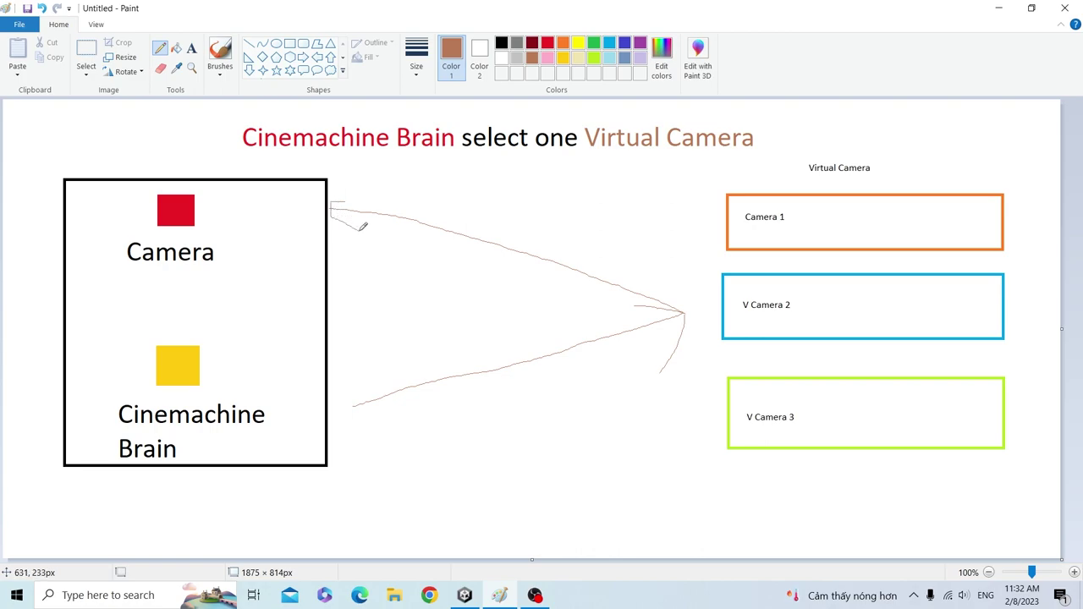
Number the camera boxes 3, 1 and 2 in Paint and return to Unity.
{"action": "mouse_move", "coordinate": [828, 308]}
{"action": "left_mouse_down"}
{"action": "mouse_move", "coordinate": [846, 288]}
{"action": "mouse_move", "coordinate": [841, 319]}
{"action": "left_mouse_up"}
{"action": "left_click_drag", "start_coordinate": [834, 214], "coordinate": [855, 237]}
{"action": "left_click_drag", "start_coordinate": [830, 394], "coordinate": [805, 424]}
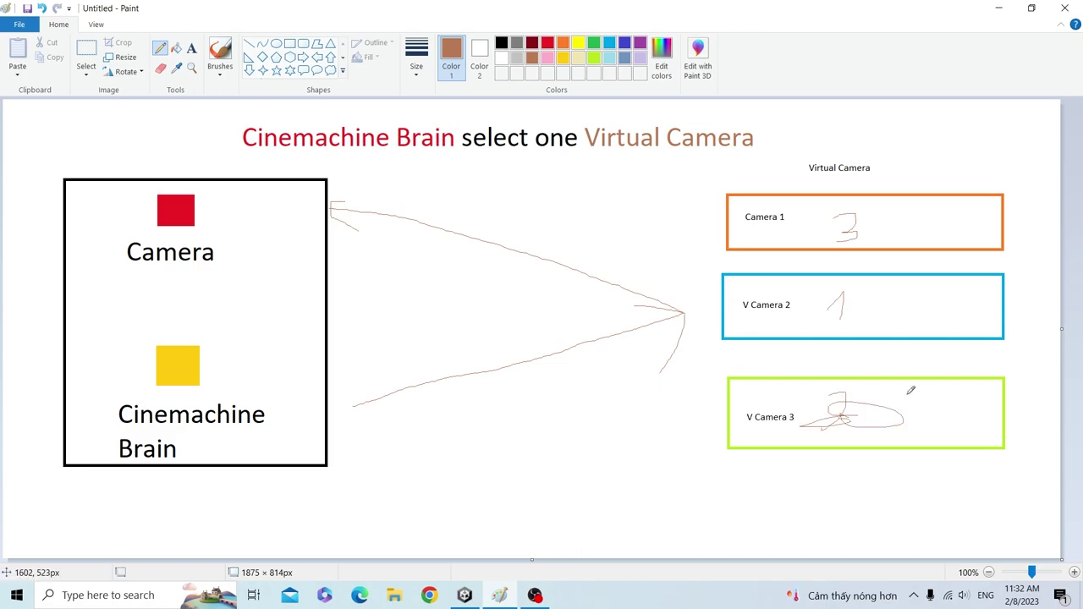
{"action": "key", "text": "alt+Tab"}
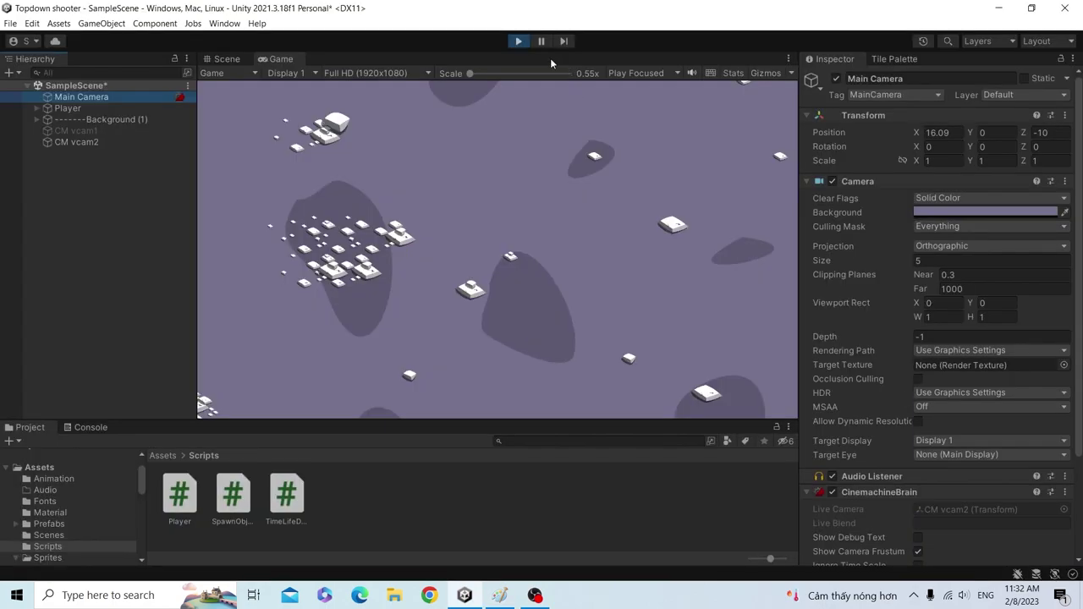
Stop Play mode so CM vcam1 is live again, then return to the Scene view.
{"action": "left_click", "coordinate": [520, 41]}
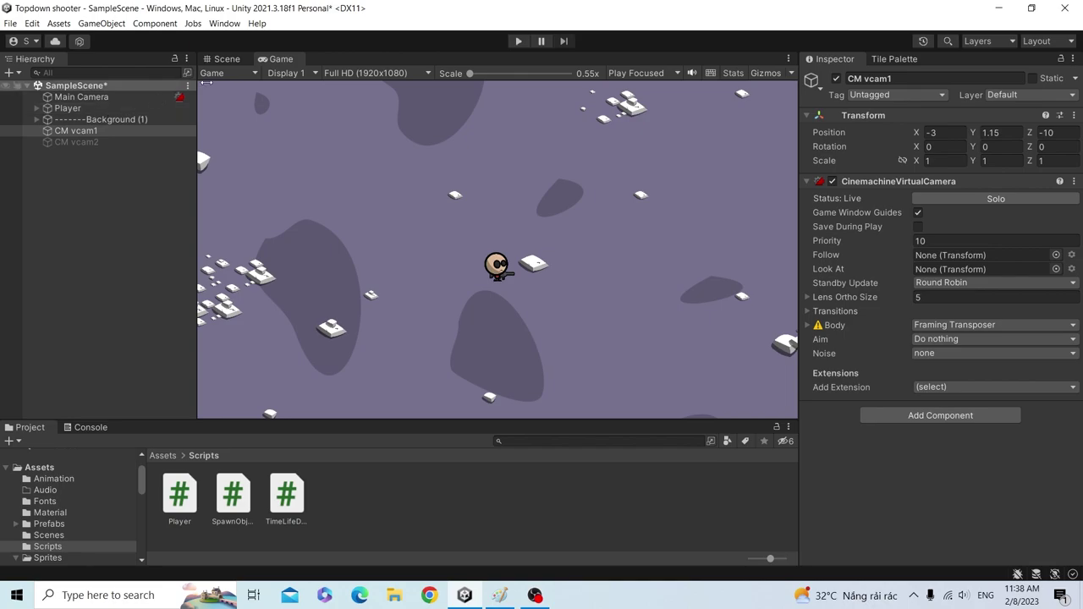
{"action": "left_click", "coordinate": [224, 58]}
Set Player as CM vcam1's Follow target, then play and move the player with WASD.
{"action": "left_click", "coordinate": [70, 109]}
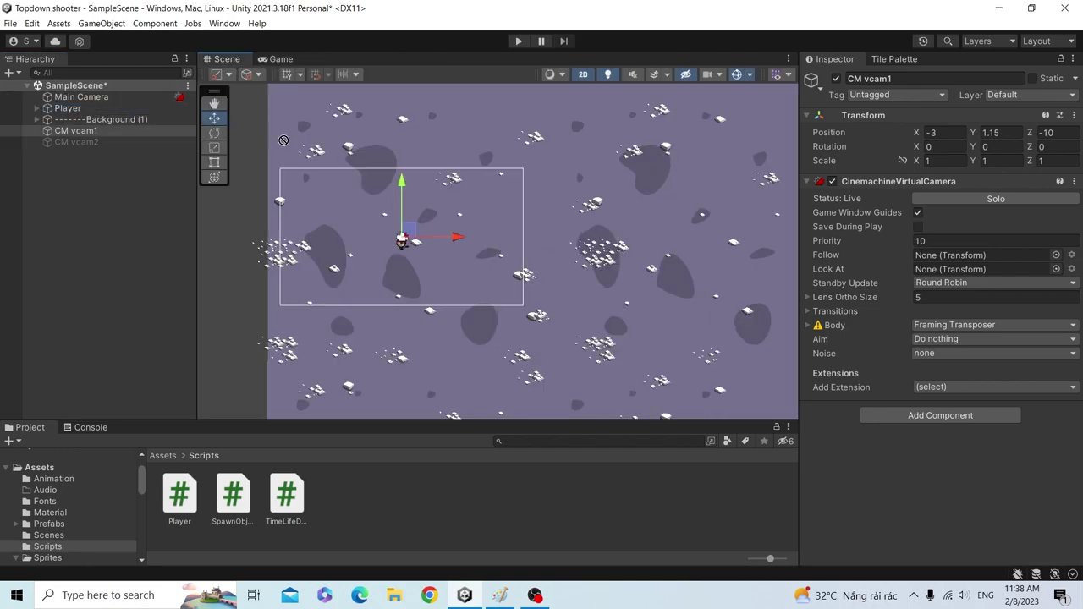
{"action": "left_click_drag", "start_coordinate": [70, 110], "coordinate": [939, 255]}
{"action": "left_click", "coordinate": [519, 41]}
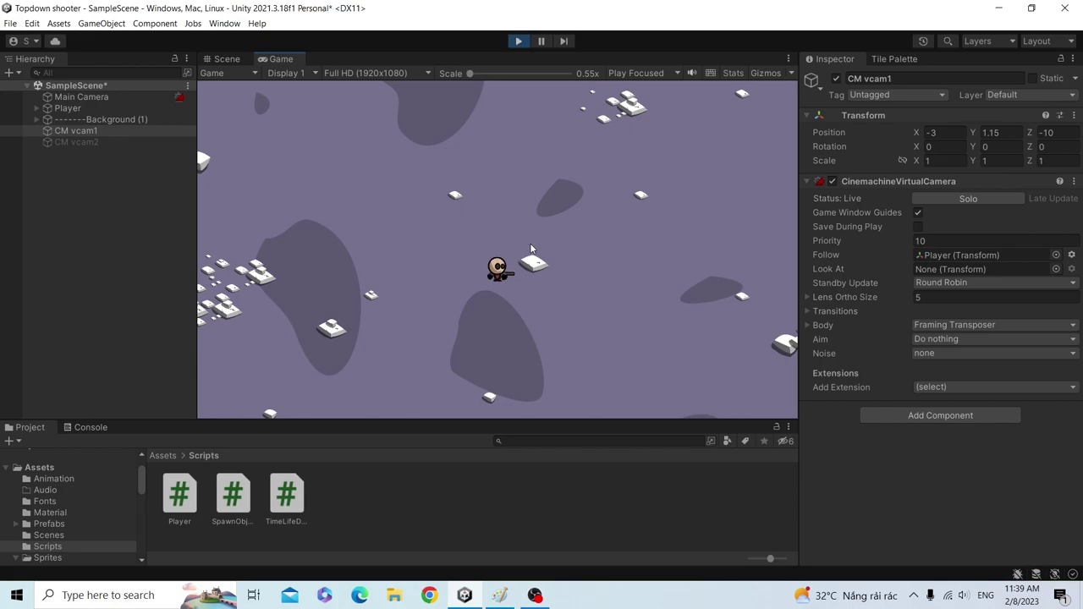
{"action": "key", "text": "d"}
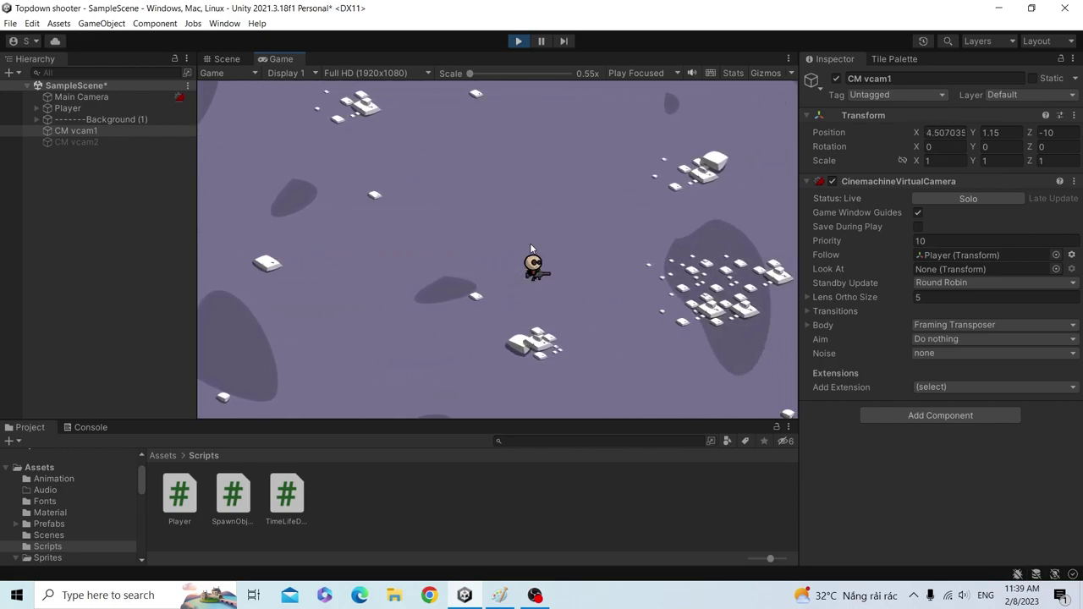
{"action": "key", "text": "w"}
{"action": "key", "text": "a"}
{"action": "key", "text": "a"}
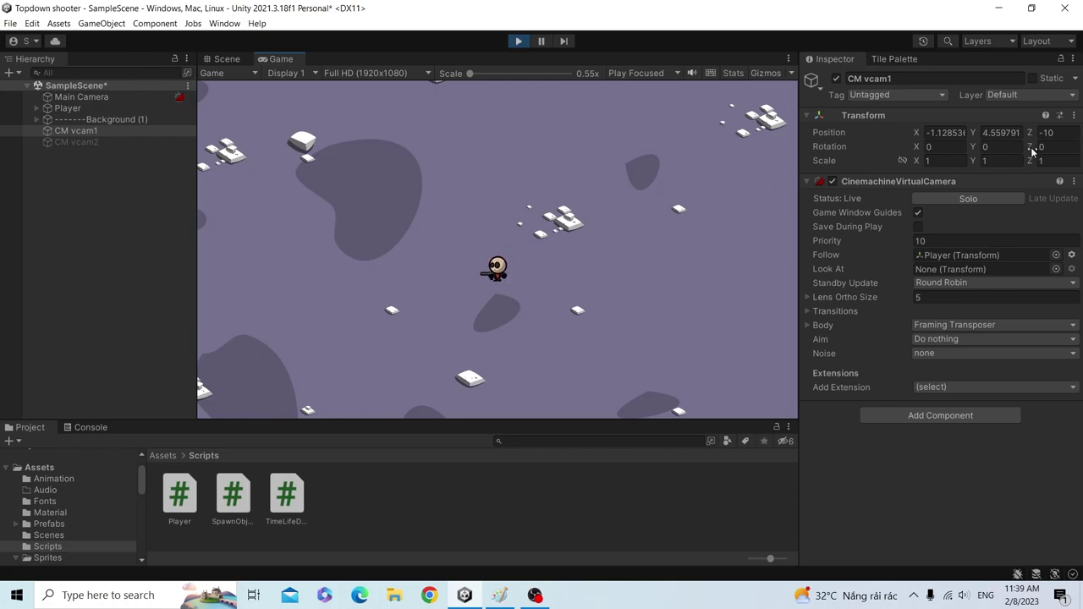
{"action": "mouse_move", "coordinate": [1032, 151]}
{"action": "left_mouse_down"}
{"action": "mouse_move", "coordinate": [975, 122]}
{"action": "mouse_move", "coordinate": [1040, 120]}
{"action": "mouse_move", "coordinate": [866, 224]}
{"action": "left_mouse_up"}
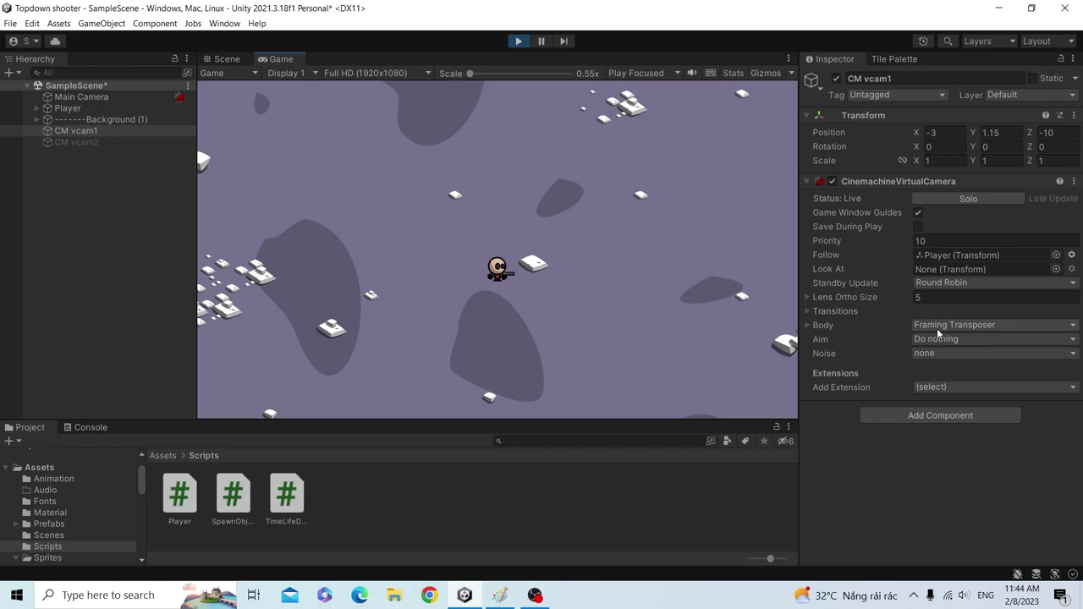
Turn off CM vcam1's body behaviour and walk the player around to see the camera stop following.
{"action": "left_click", "coordinate": [936, 328]}
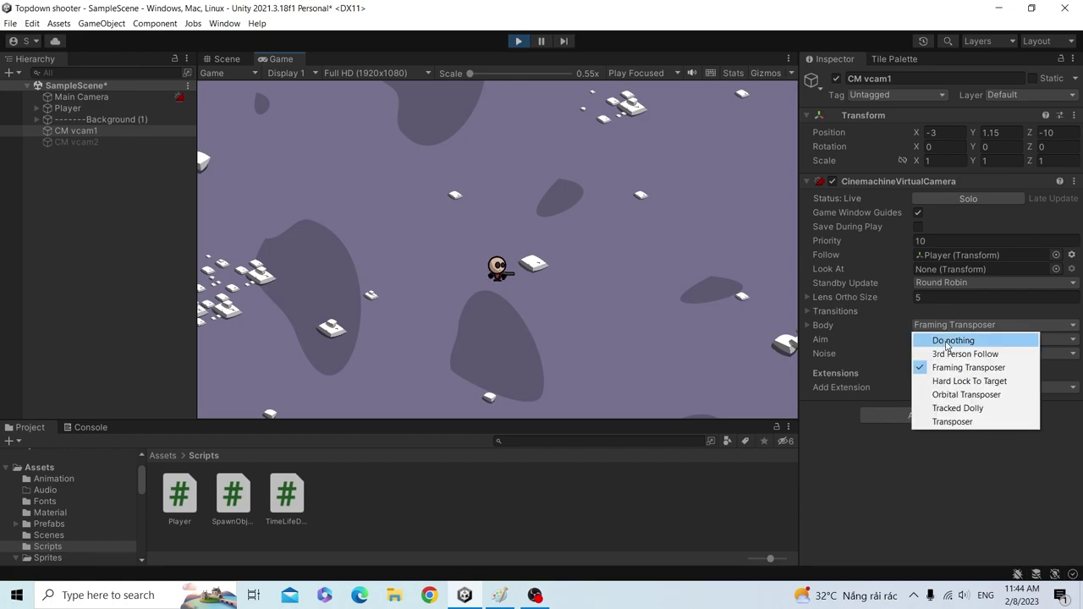
{"action": "left_click", "coordinate": [942, 340]}
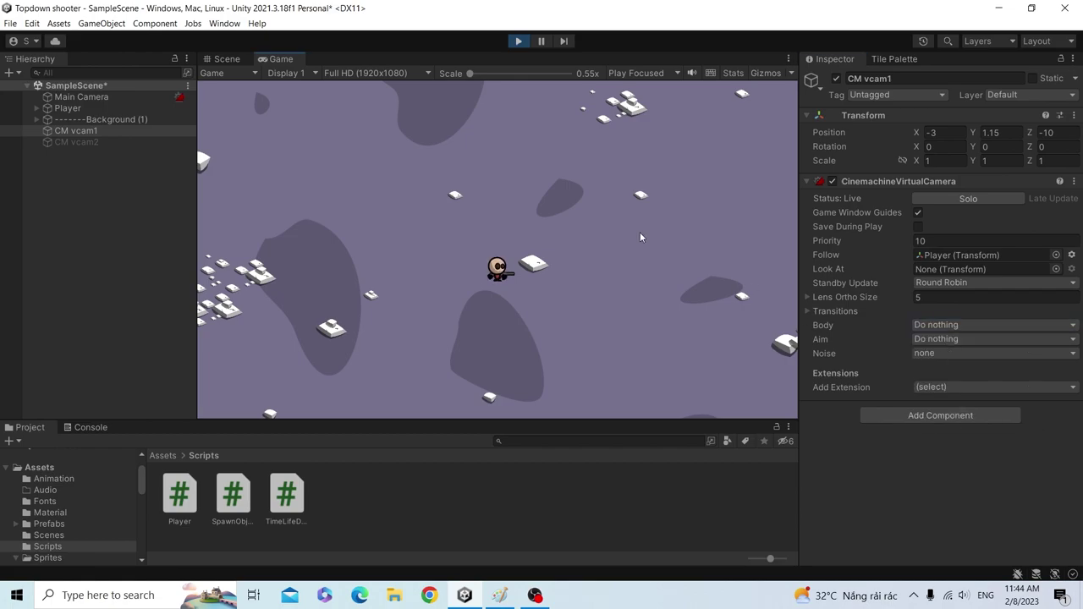
{"action": "key", "text": "d"}
{"action": "key", "text": "w"}
{"action": "key", "text": "a"}
{"action": "key", "text": "s"}
{"action": "key", "text": "d"}
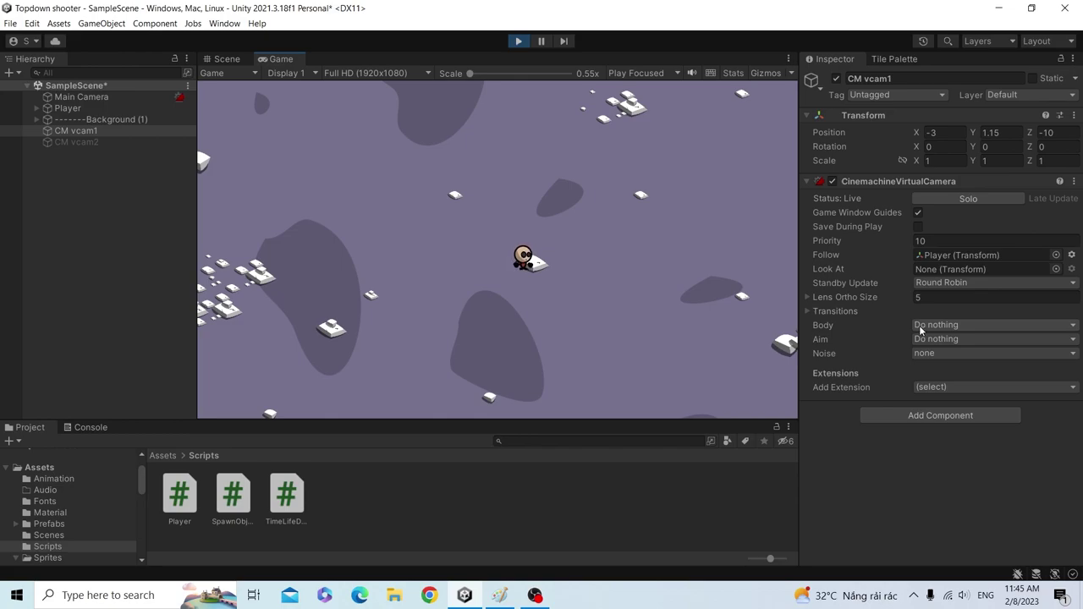
Switch the Body to Framing Transposer and walk the player right and up to test following.
{"action": "left_click", "coordinate": [919, 324]}
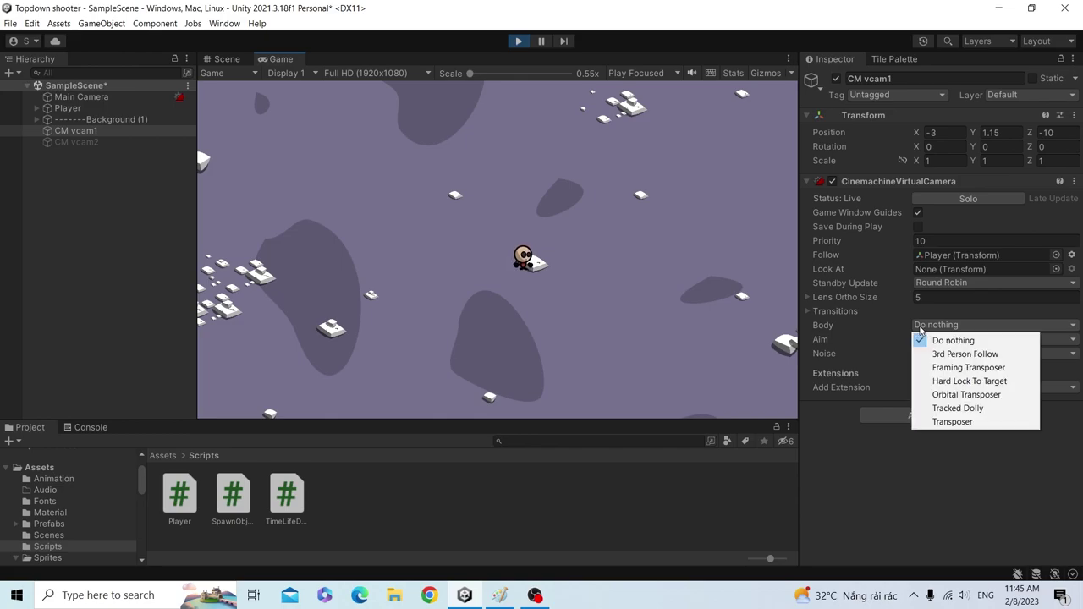
{"action": "left_click", "coordinate": [935, 369]}
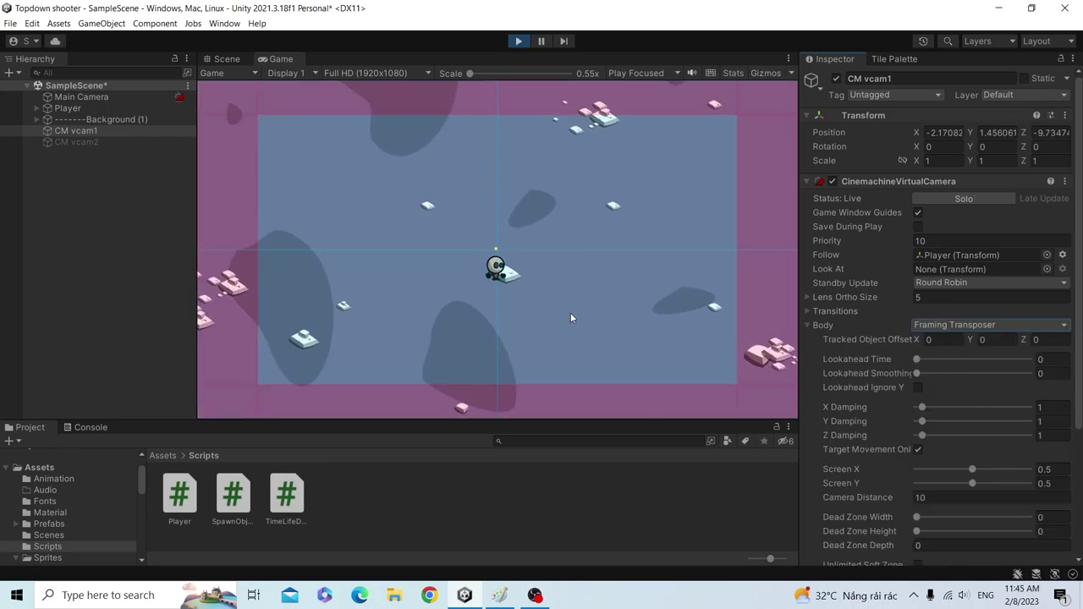
{"action": "key", "text": "d"}
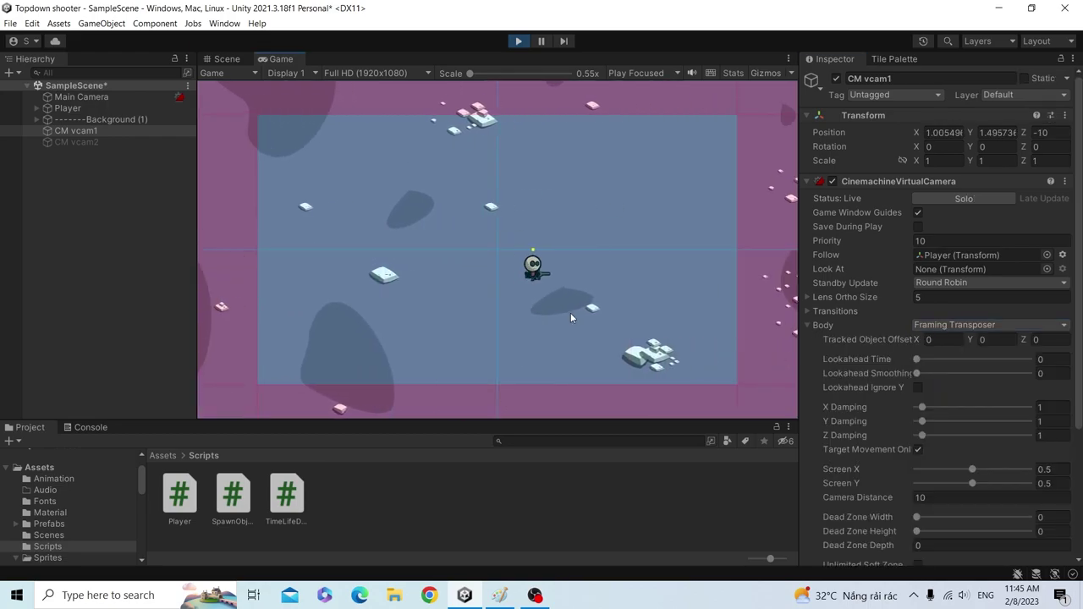
{"action": "key", "text": "w"}
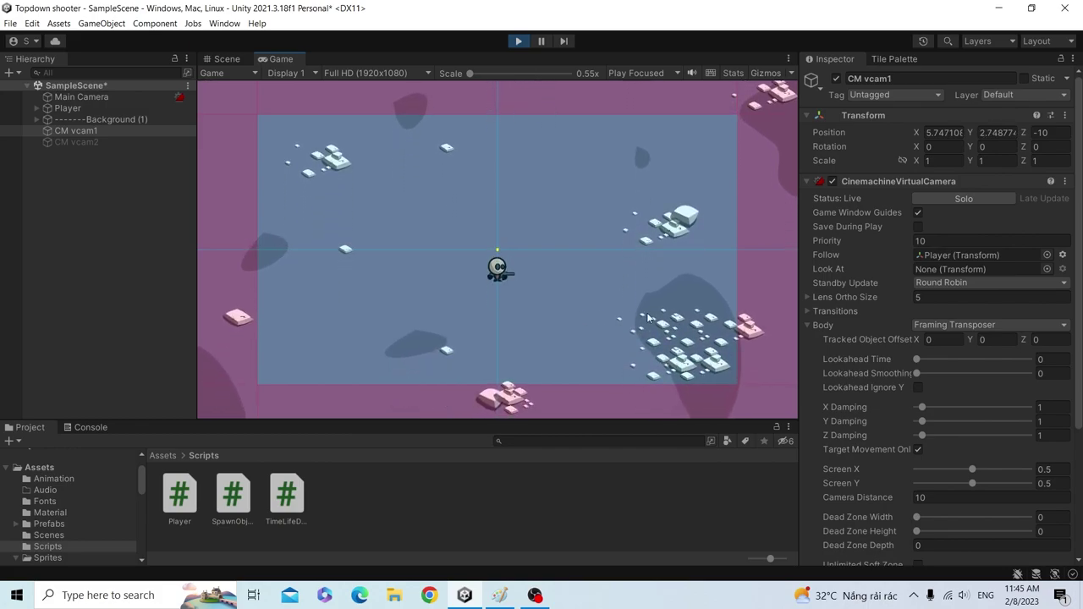
{"action": "left_click", "coordinate": [929, 326]}
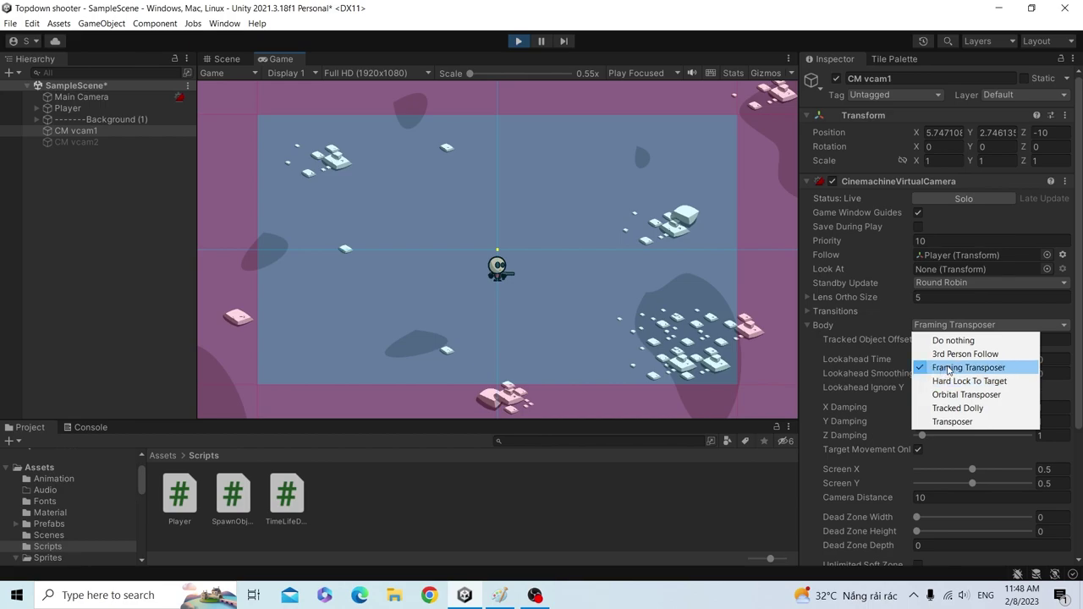
Keep Framing Transposer as the Body and scroll the Inspector down to the Soft Zone settings.
{"action": "left_click", "coordinate": [945, 370]}
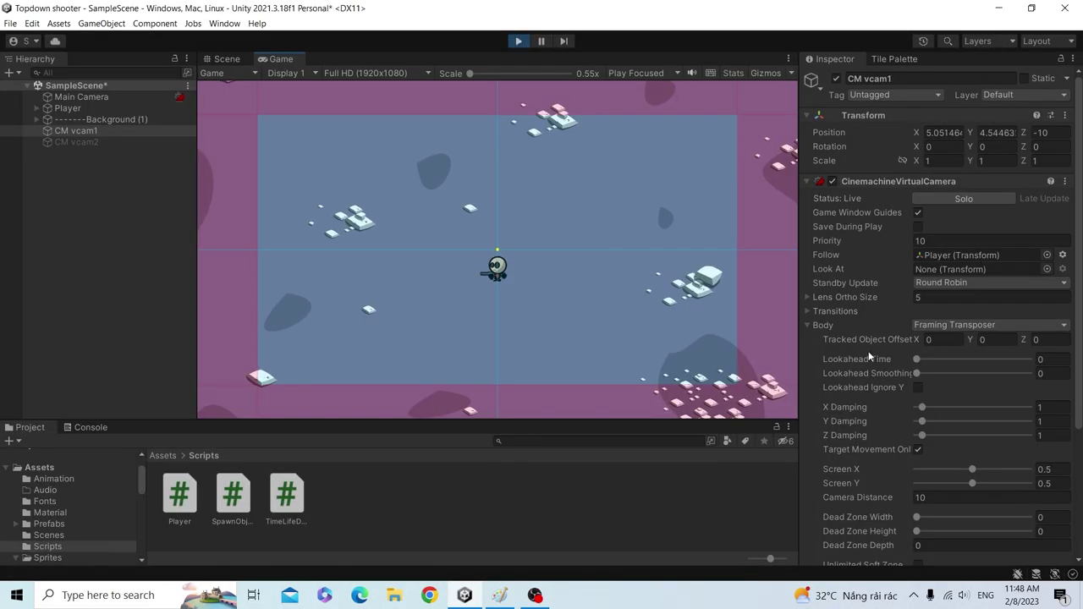
{"action": "scroll", "coordinate": [869, 357], "scroll_direction": "down", "scroll_amount": 3}
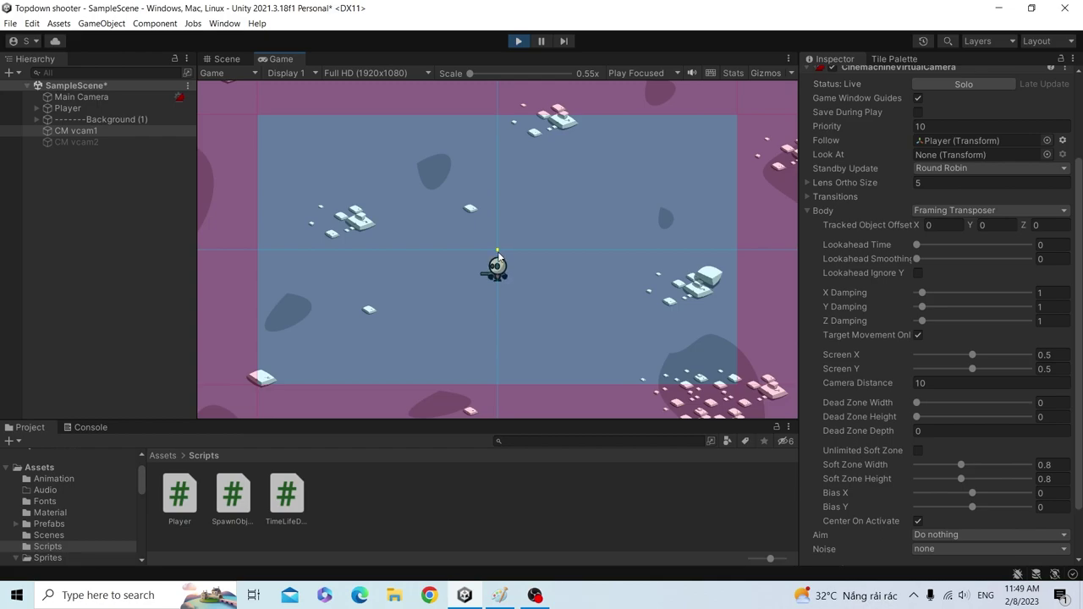
{"action": "key", "text": "w"}
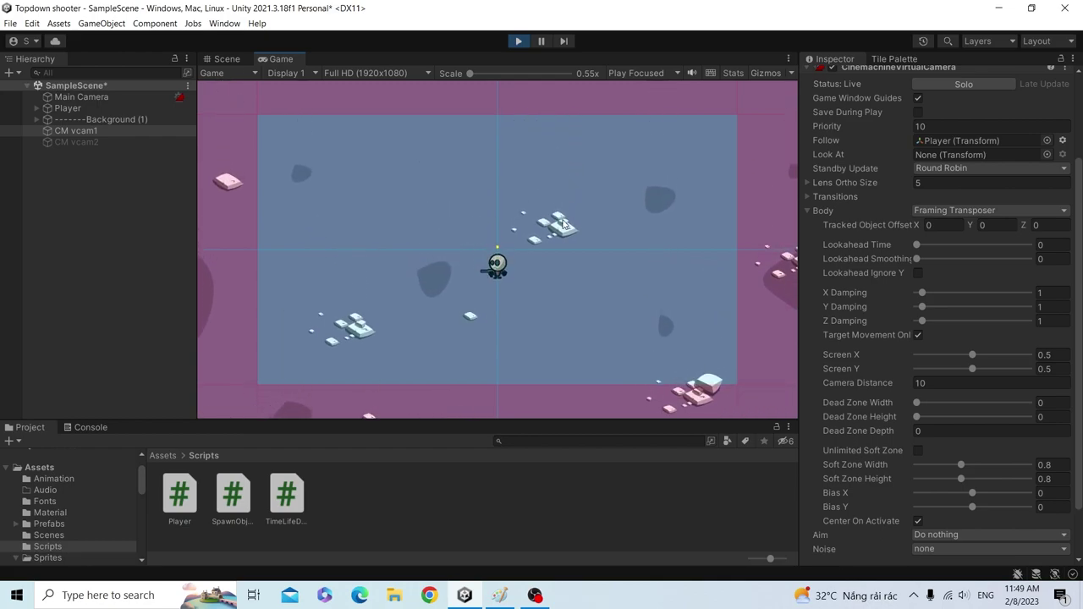
{"action": "key", "text": "w"}
{"action": "key", "text": "a"}
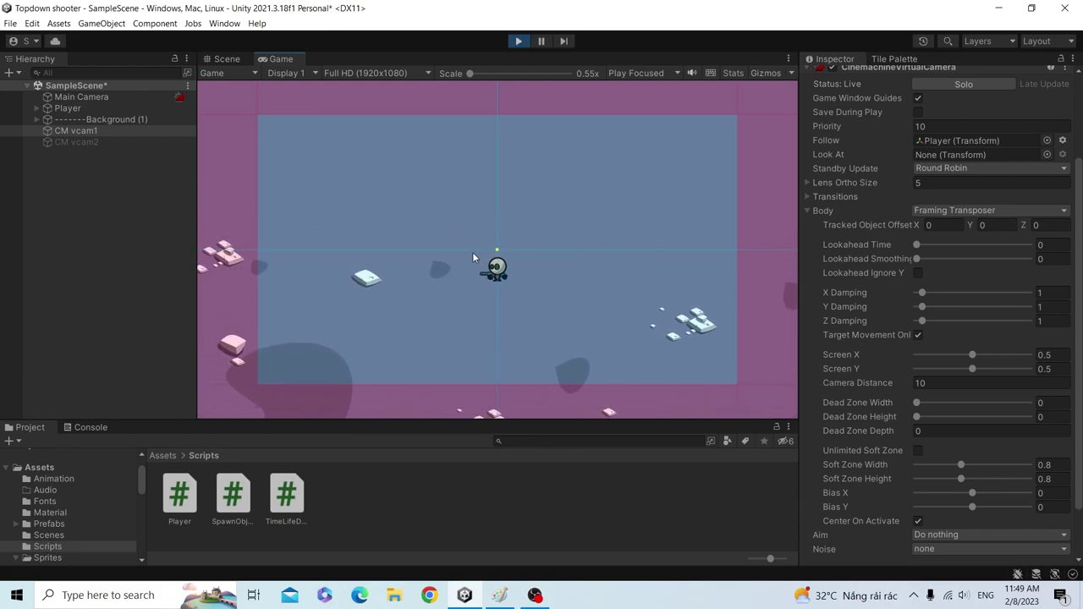
{"action": "left_click", "coordinate": [498, 249]}
{"action": "key", "text": "d"}
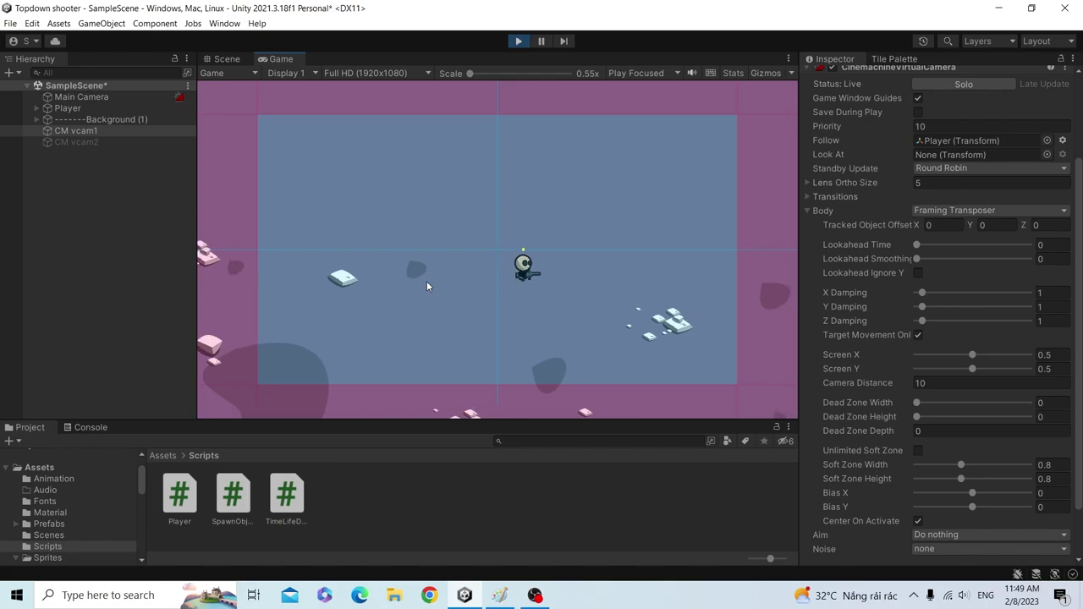
{"action": "key", "text": "s"}
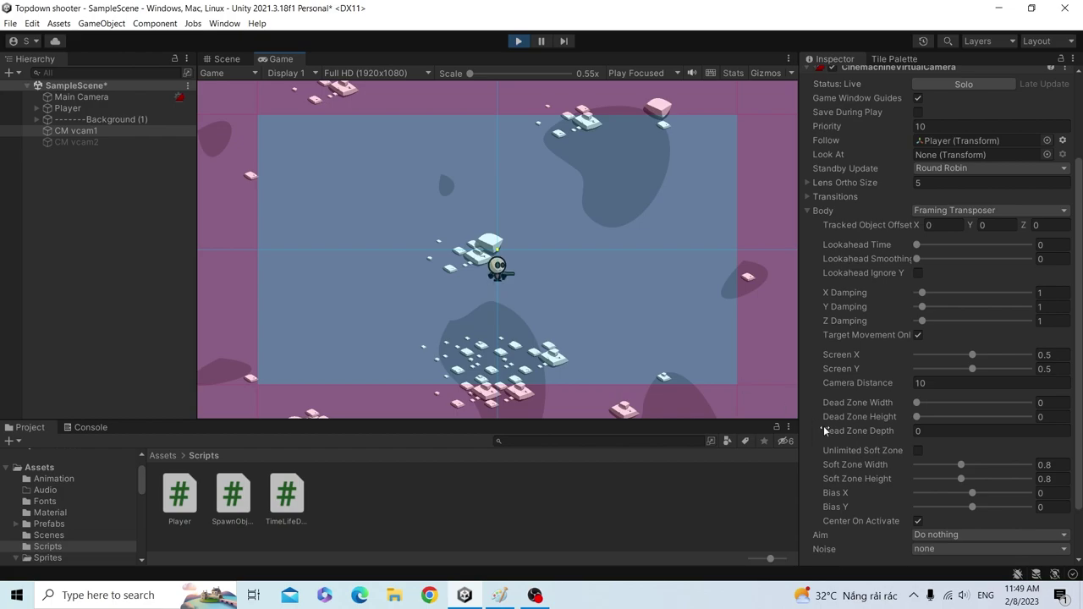
{"action": "left_click", "coordinate": [960, 466]}
{"action": "left_click_drag", "start_coordinate": [961, 466], "coordinate": [936, 468]}
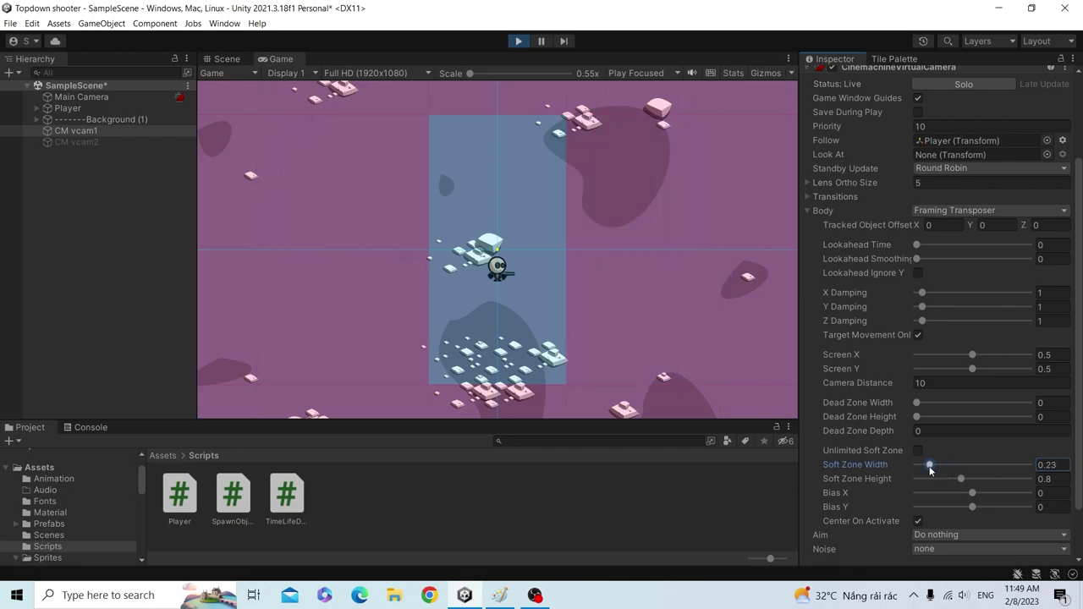
{"action": "left_click_drag", "start_coordinate": [936, 468], "coordinate": [916, 466]}
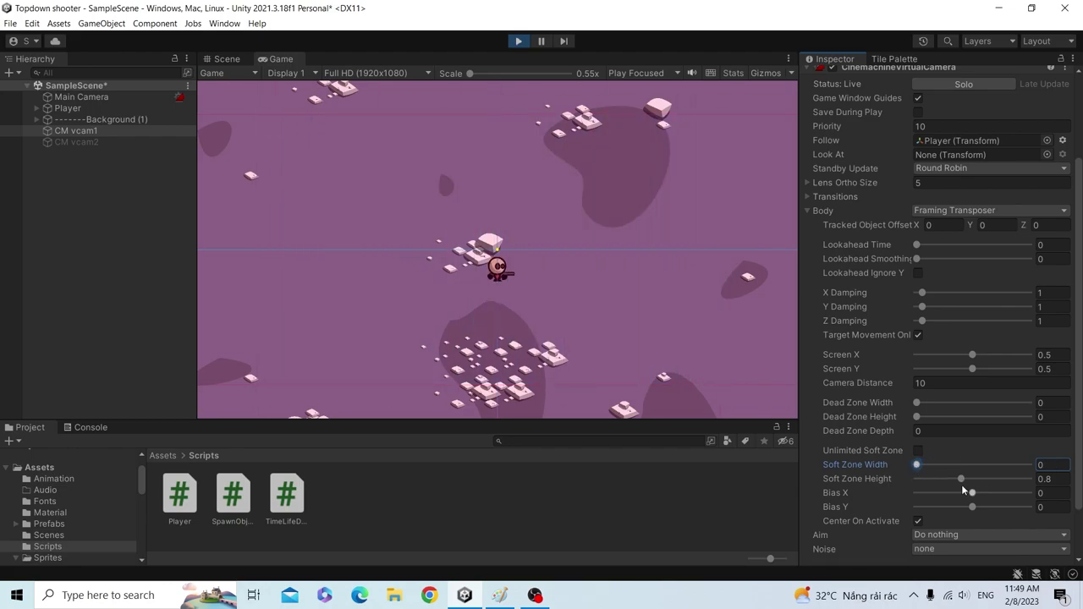
{"action": "left_click_drag", "start_coordinate": [961, 479], "coordinate": [916, 480]}
{"action": "left_click", "coordinate": [641, 318]}
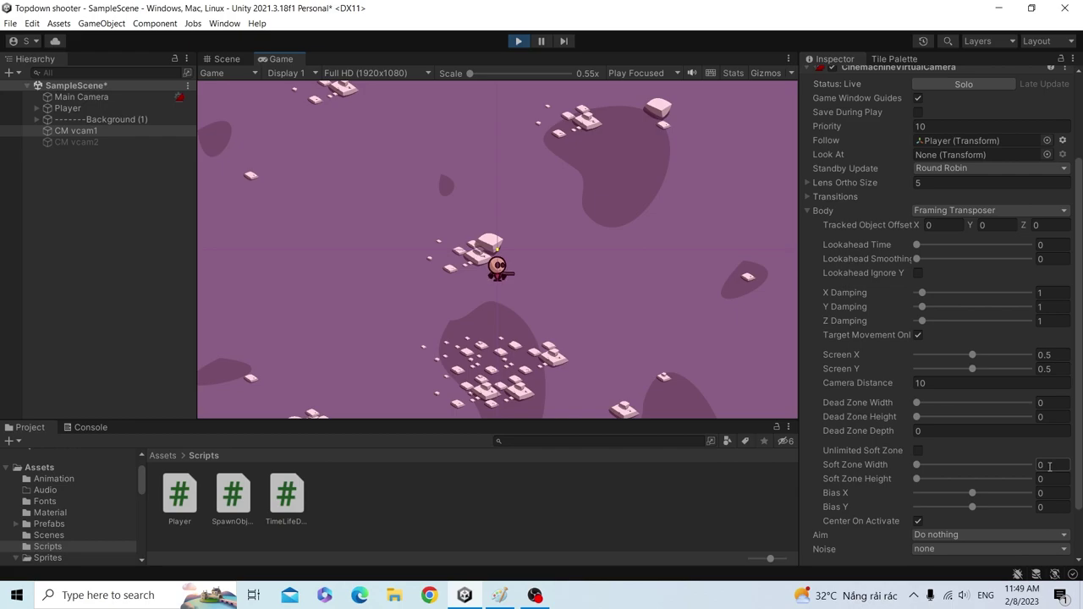
{"action": "key", "text": "w"}
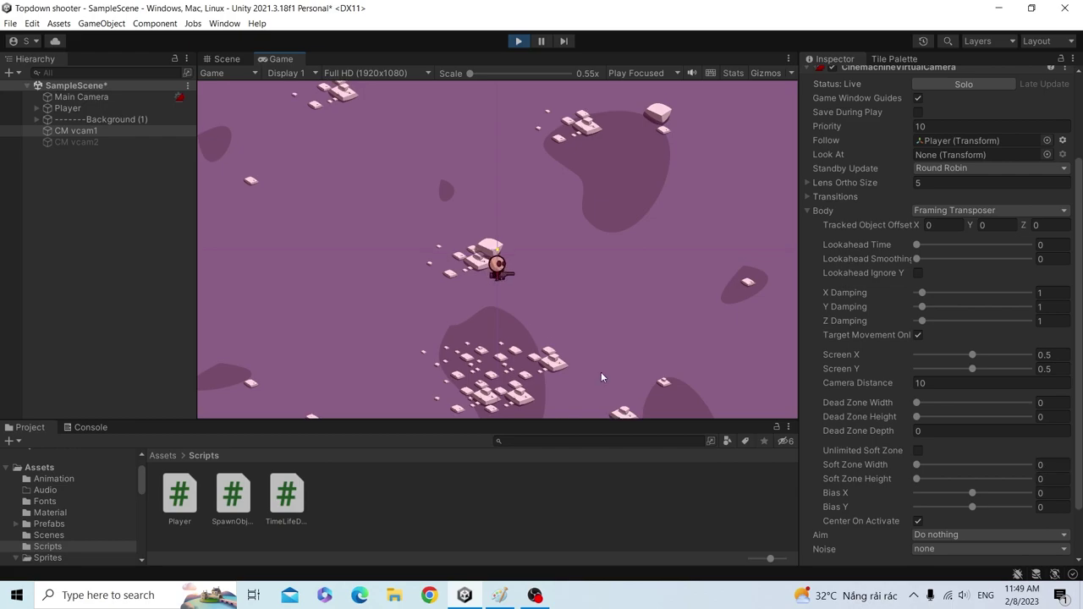
{"action": "key", "text": "a"}
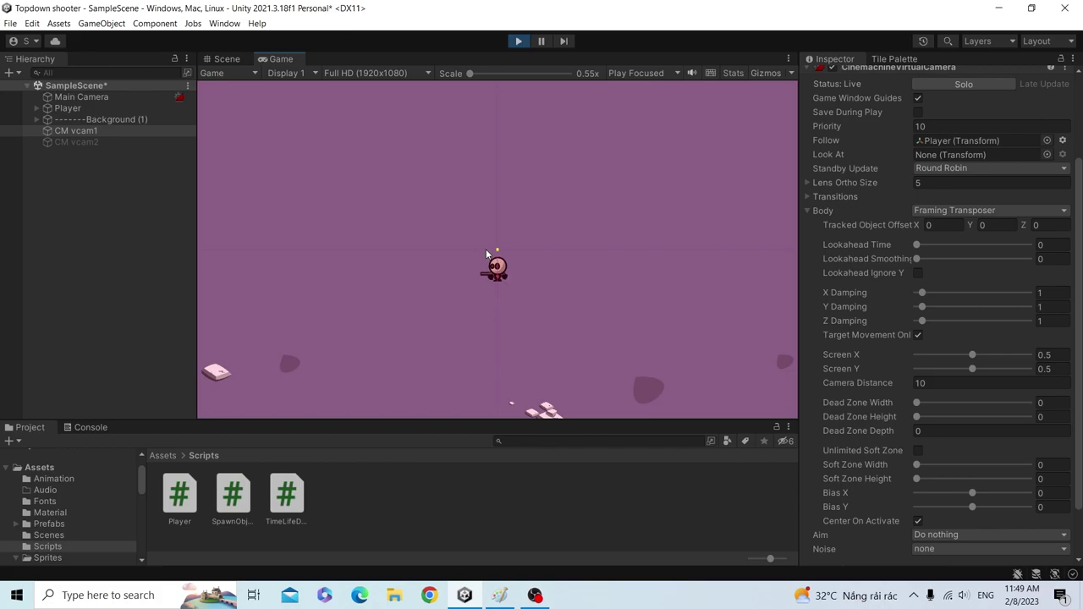
{"action": "key", "text": "s"}
{"action": "key", "text": "d"}
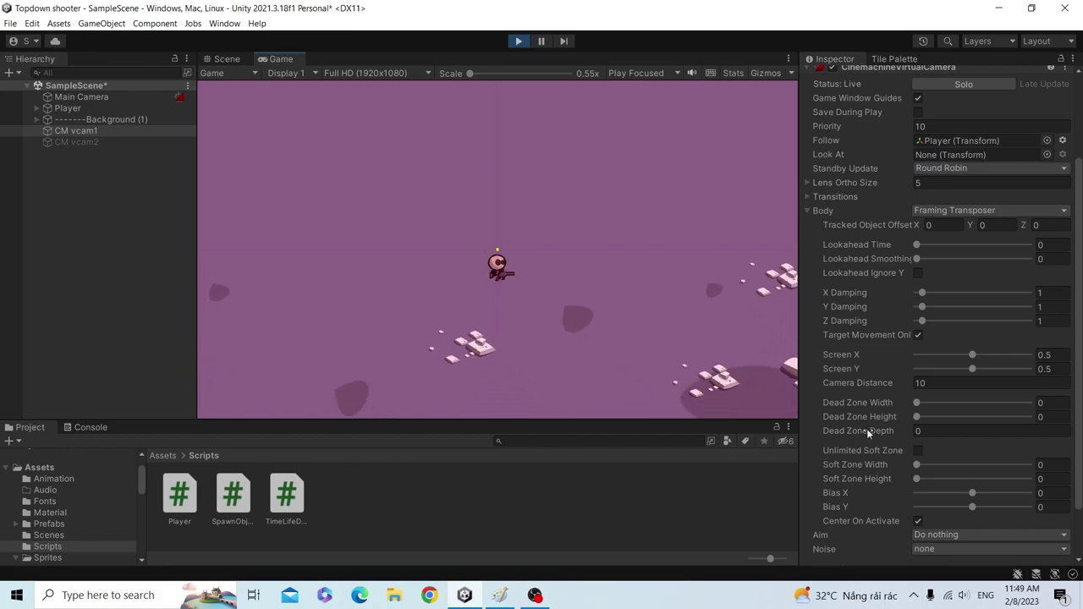
{"action": "left_click", "coordinate": [966, 476]}
{"action": "left_click", "coordinate": [962, 464]}
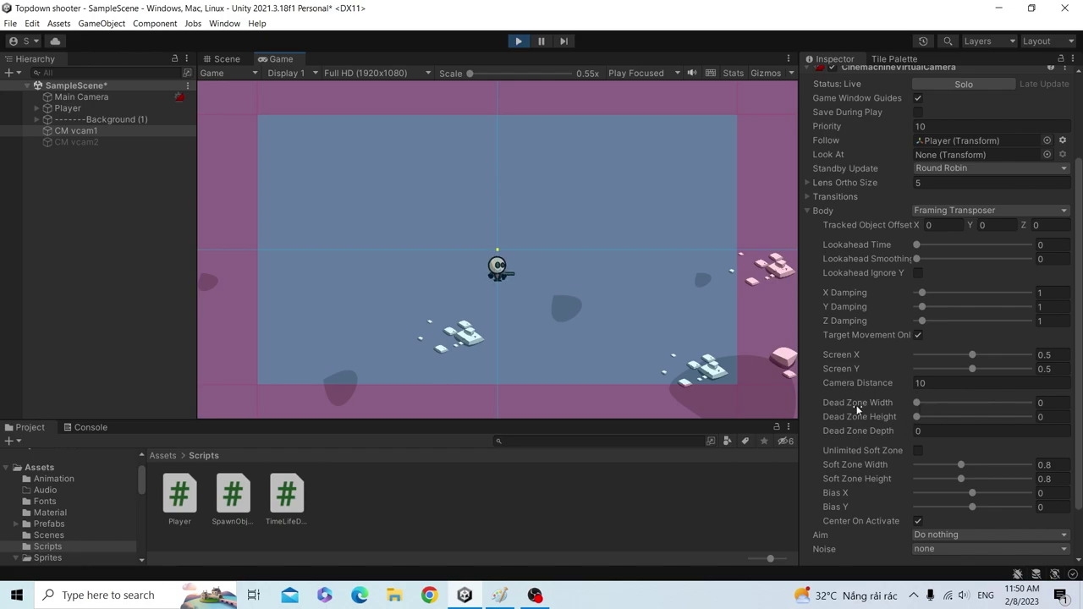
Set CM vcam1's Dead Zone Width to 0.3 and Dead Zone Height to 0.28.
{"action": "left_click", "coordinate": [917, 403]}
{"action": "left_click_drag", "start_coordinate": [919, 401], "coordinate": [936, 404]}
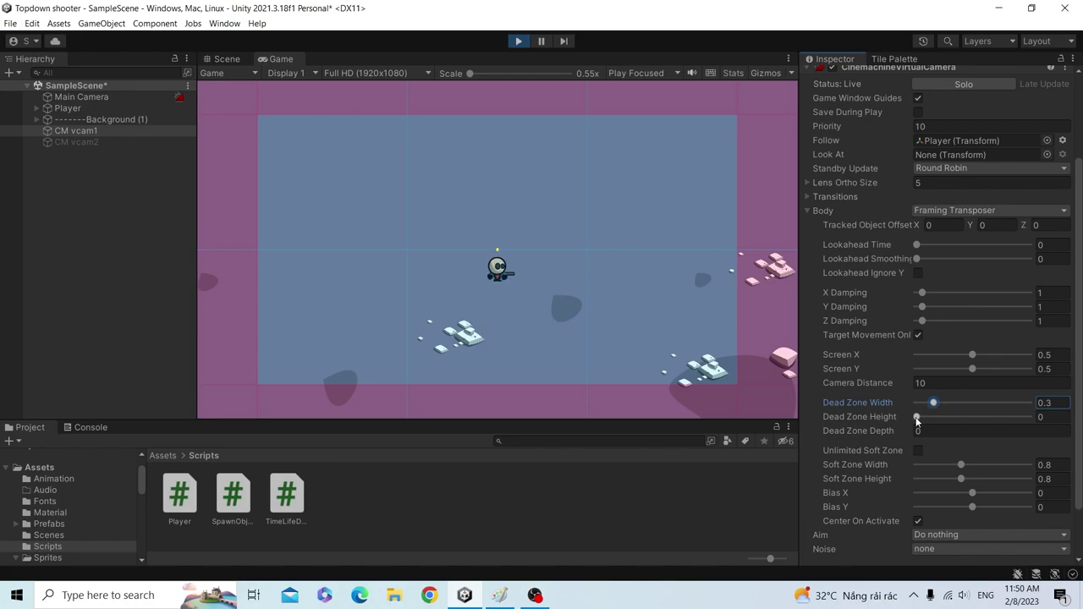
{"action": "left_click_drag", "start_coordinate": [916, 420], "coordinate": [932, 421]}
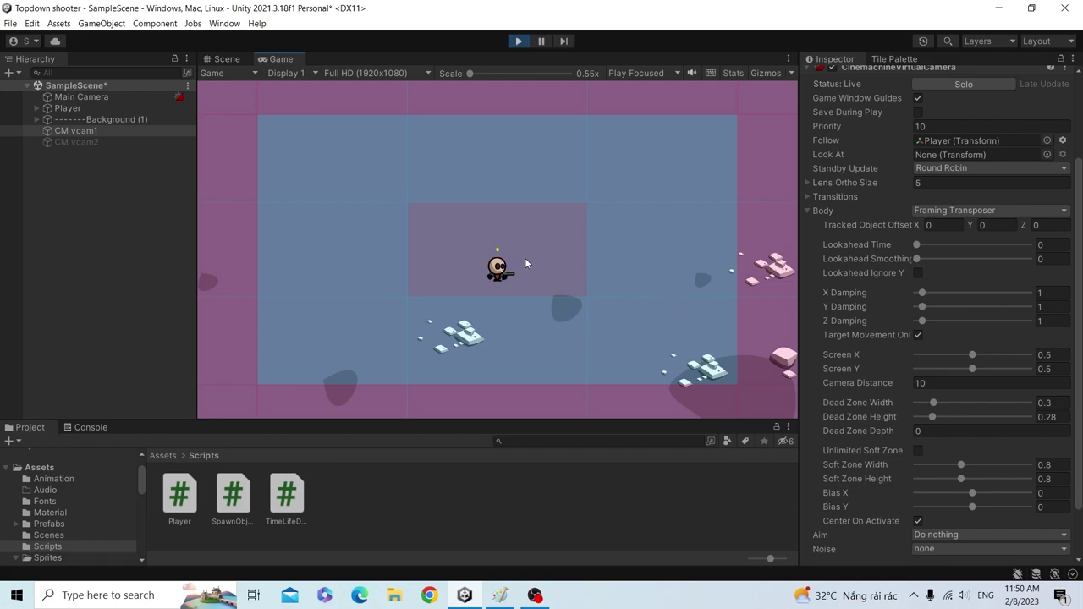
Walk the player up, down, left and right inside the dead zone during Play.
{"action": "key", "text": "w"}
{"action": "key", "text": "s"}
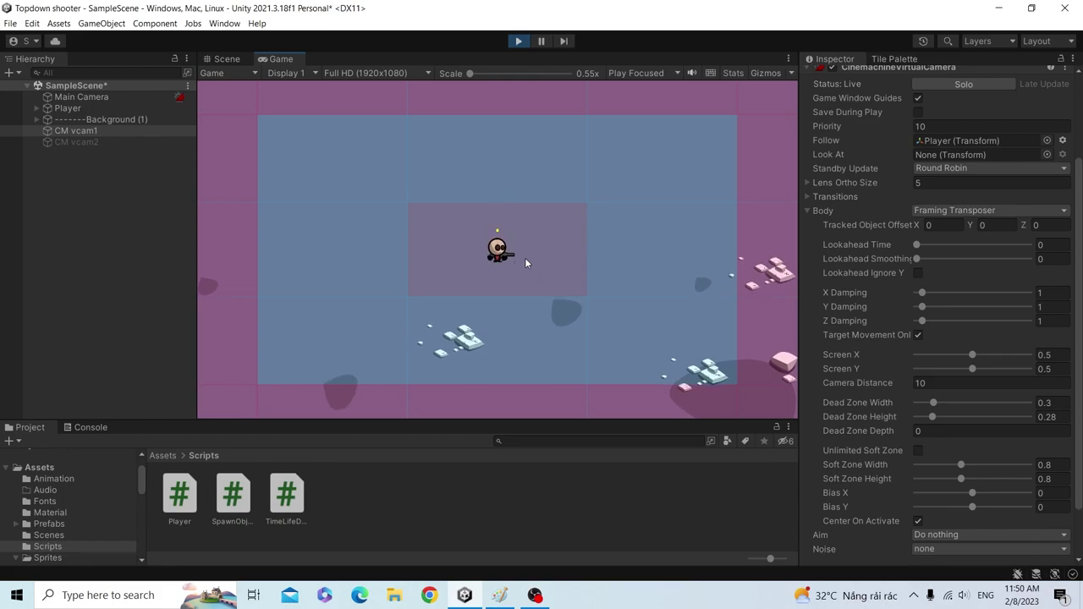
{"action": "key", "text": "s"}
{"action": "key", "text": "a"}
{"action": "key", "text": "w"}
{"action": "key", "text": "d"}
{"action": "key", "text": "s"}
{"action": "key", "text": "d"}
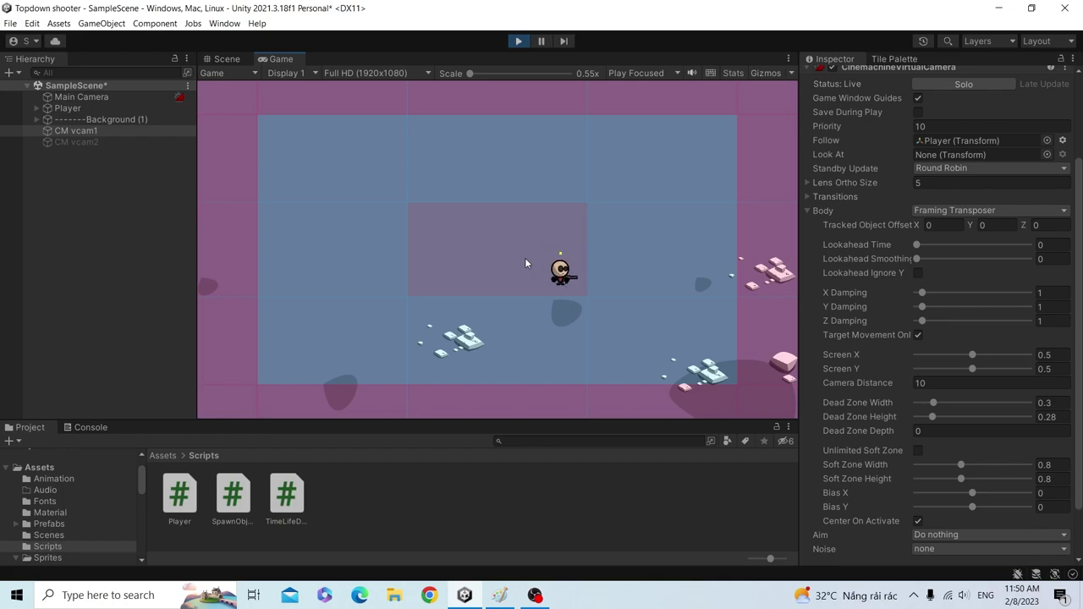
{"action": "key", "text": "s"}
{"action": "key", "text": "a"}
{"action": "key", "text": "w"}
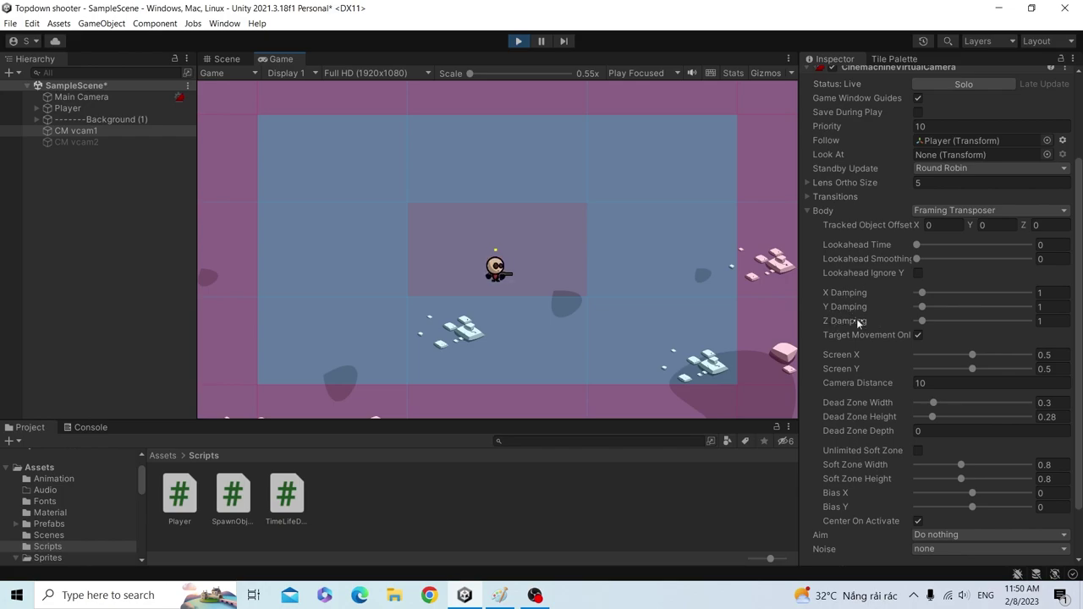
Raise X Damping to 16.8 and Y Damping to 18.9, and shrink the dead zone to 0.11 by 0.1.
{"action": "left_click", "coordinate": [1057, 319]}
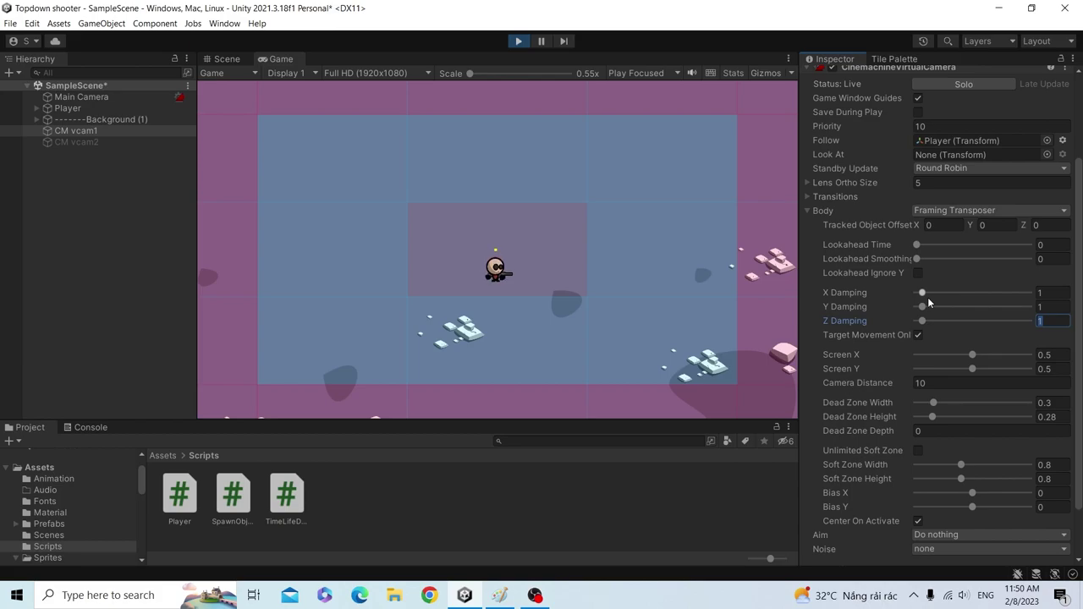
{"action": "left_click_drag", "start_coordinate": [922, 293], "coordinate": [1011, 302]}
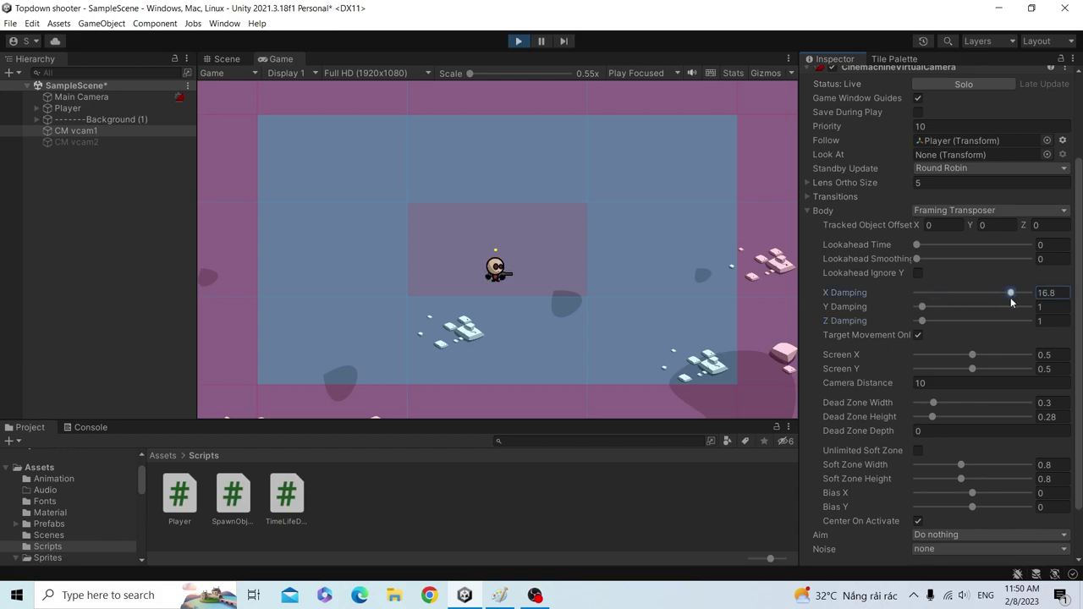
{"action": "left_click_drag", "start_coordinate": [933, 402], "coordinate": [922, 405]}
{"action": "left_click", "coordinate": [932, 418]}
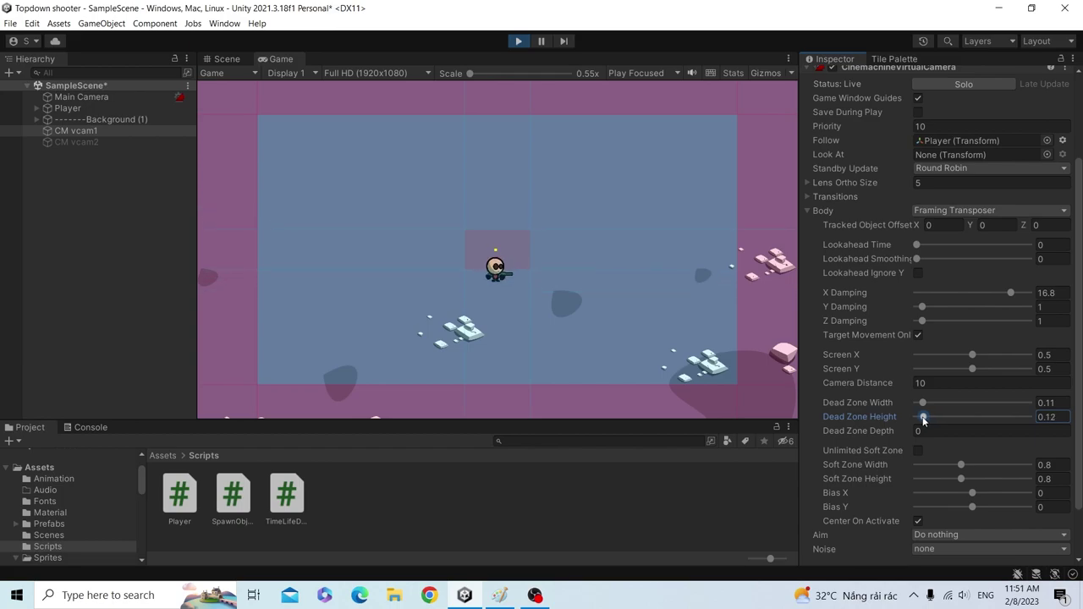
{"action": "left_click_drag", "start_coordinate": [922, 310], "coordinate": [988, 310]}
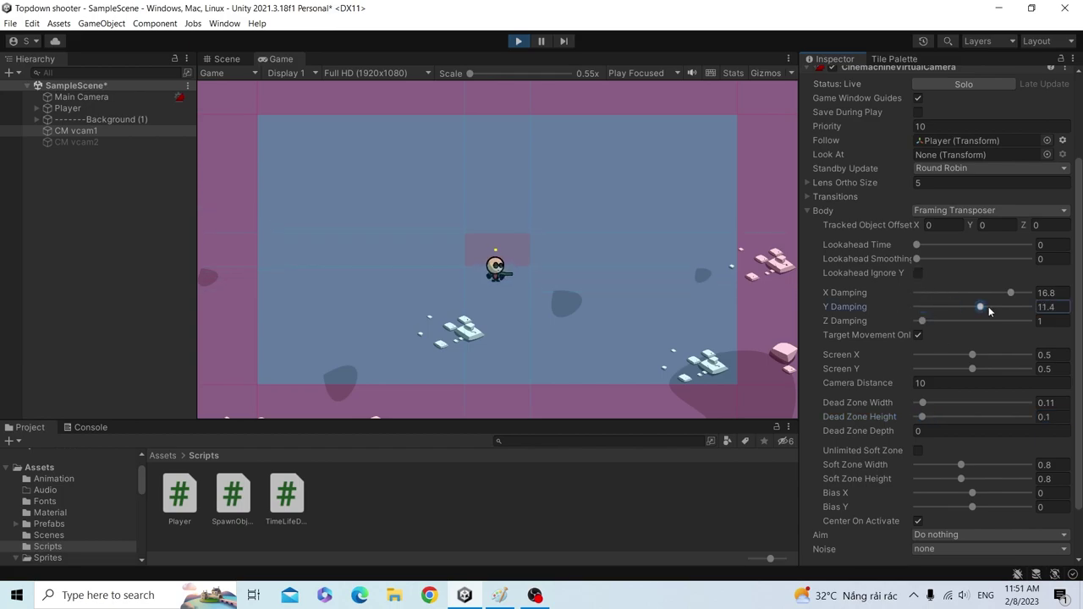
{"action": "left_click", "coordinate": [668, 285]}
Walk the player right to test the heavy damping, then lower X Damping back toward 0.
{"action": "key", "text": "d"}
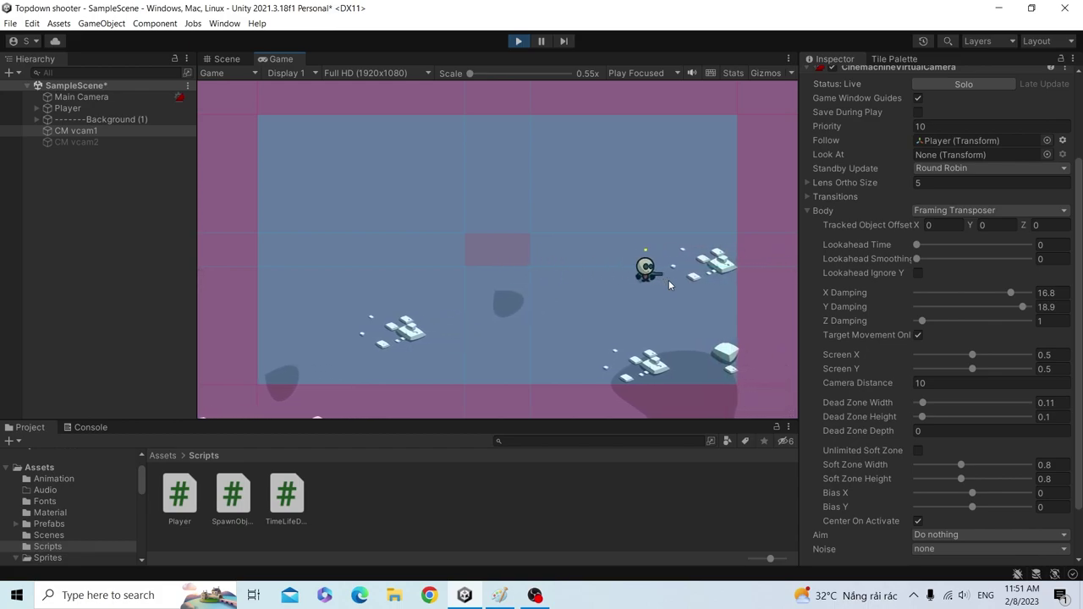
{"action": "key", "text": "d"}
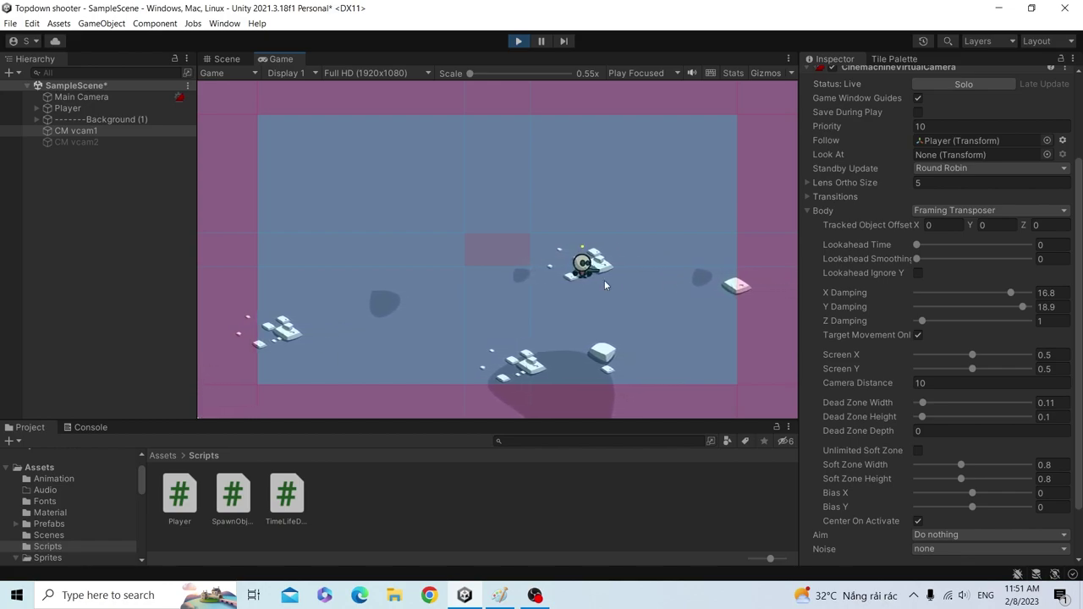
{"action": "mouse_move", "coordinate": [1010, 292]}
{"action": "left_mouse_down"}
{"action": "mouse_move", "coordinate": [916, 292]}
{"action": "mouse_move", "coordinate": [916, 306]}
{"action": "left_mouse_up"}
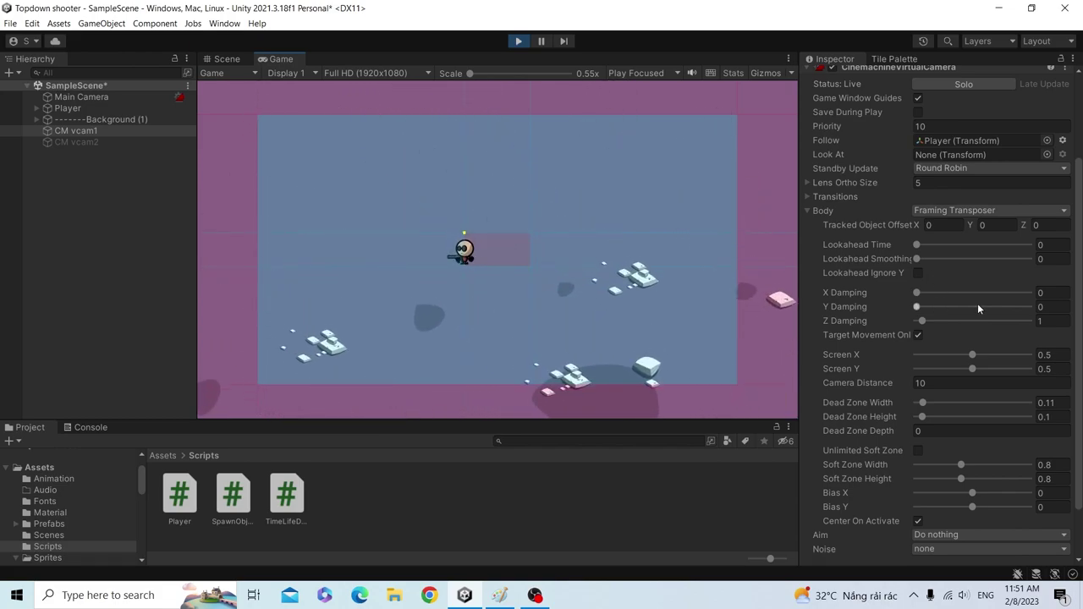
Walk the player right and down to watch the camera follow with zero damping.
{"action": "key", "text": "d"}
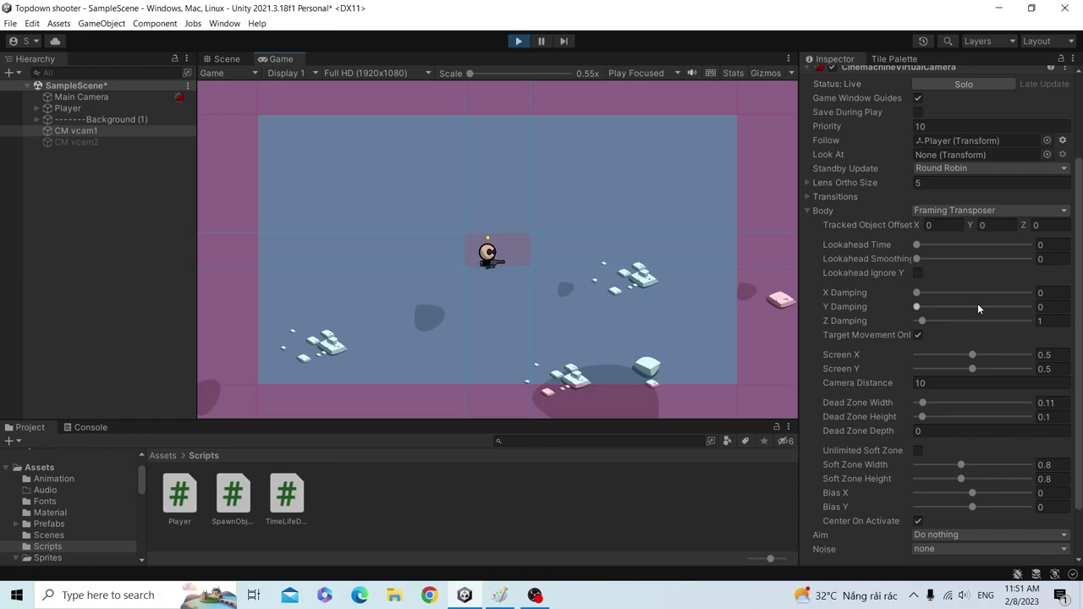
{"action": "key", "text": "s"}
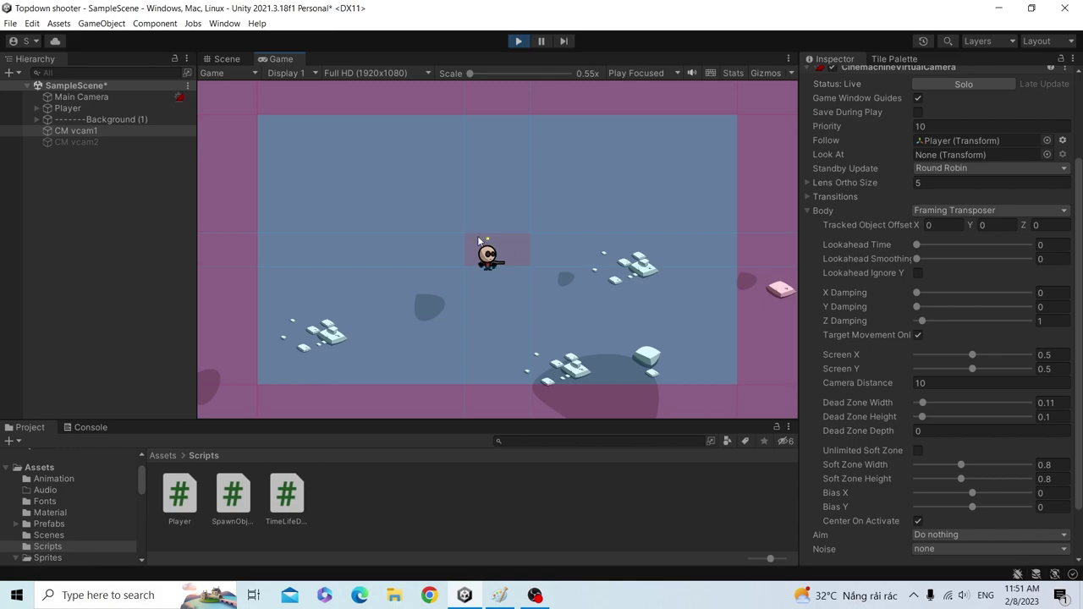
{"action": "key", "text": "s"}
{"action": "key", "text": "d"}
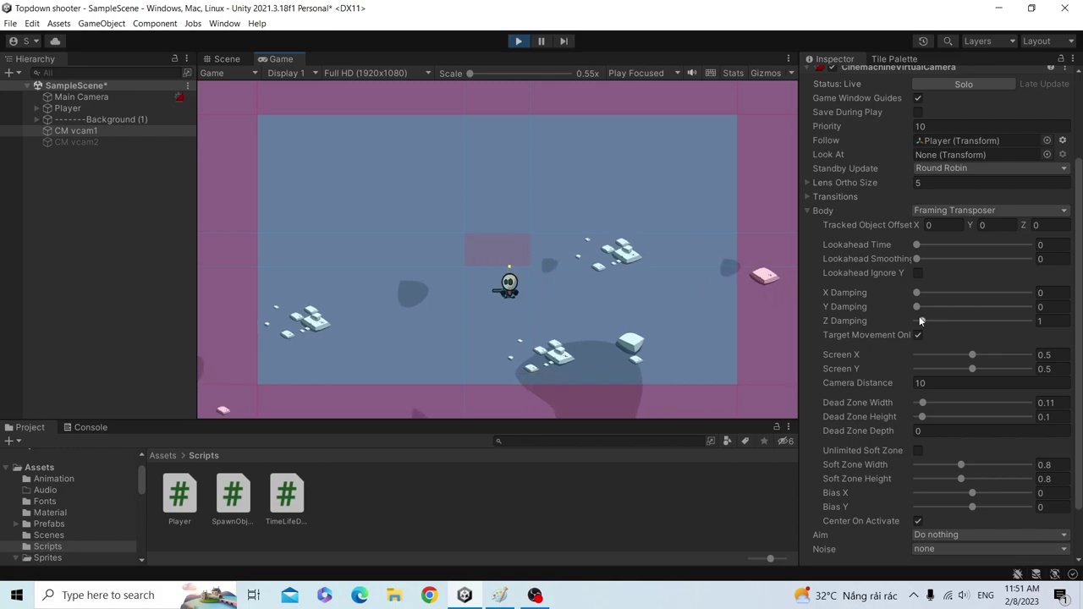
Set X Damping and Y Damping to 1 and nudge Dead Zone Width to 0.12.
{"action": "left_click", "coordinate": [1040, 292]}
{"action": "type", "text": "1"}
{"action": "left_click", "coordinate": [1039, 307]}
{"action": "type", "text": "1"}
{"action": "type", "text": "d"}
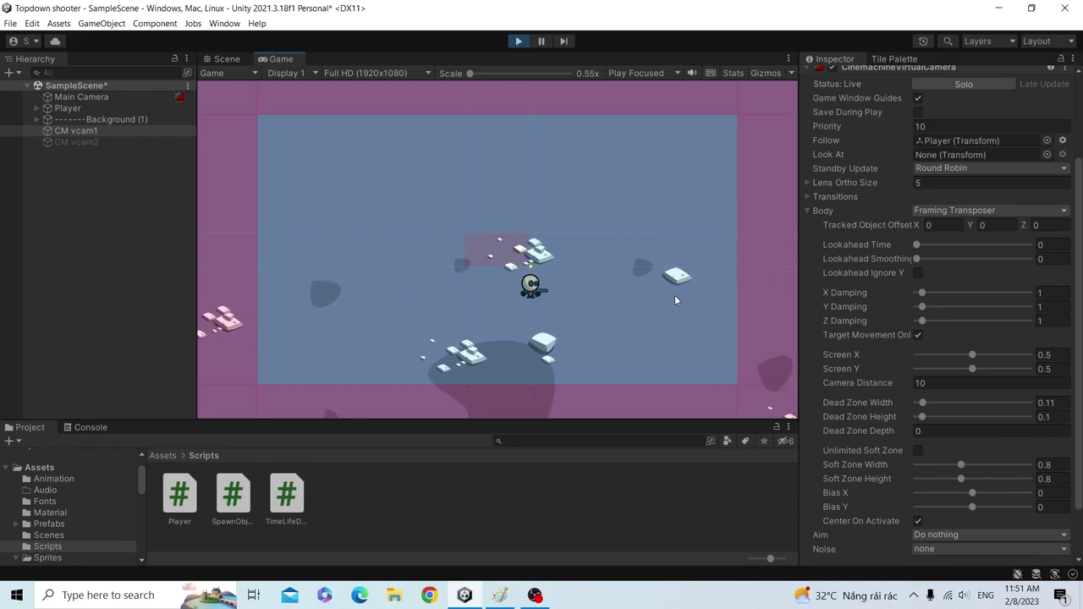
{"action": "type", "text": "aw"}
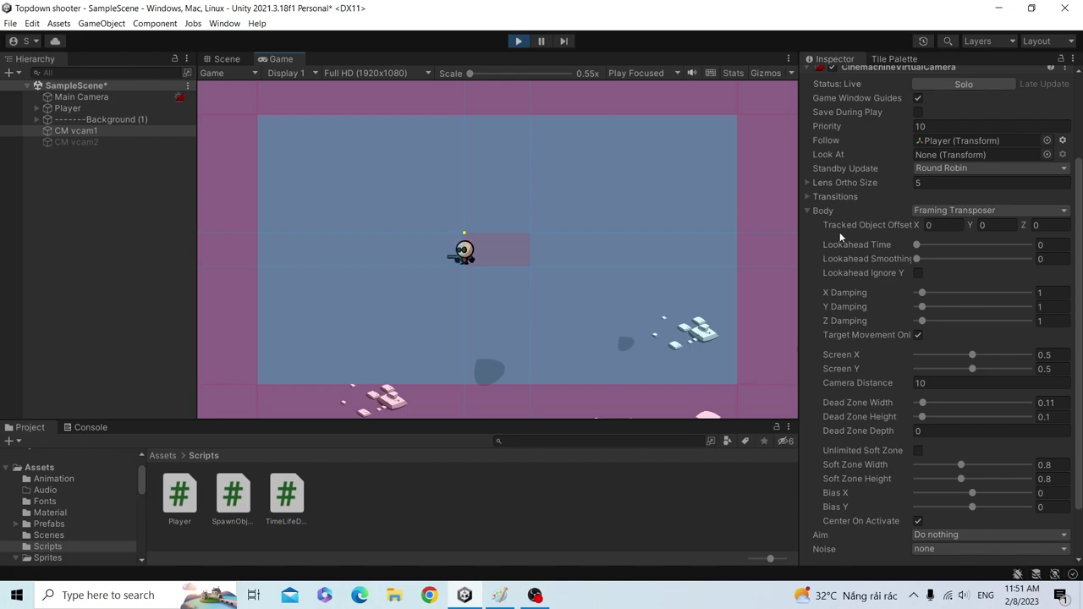
{"action": "type", "text": "sd"}
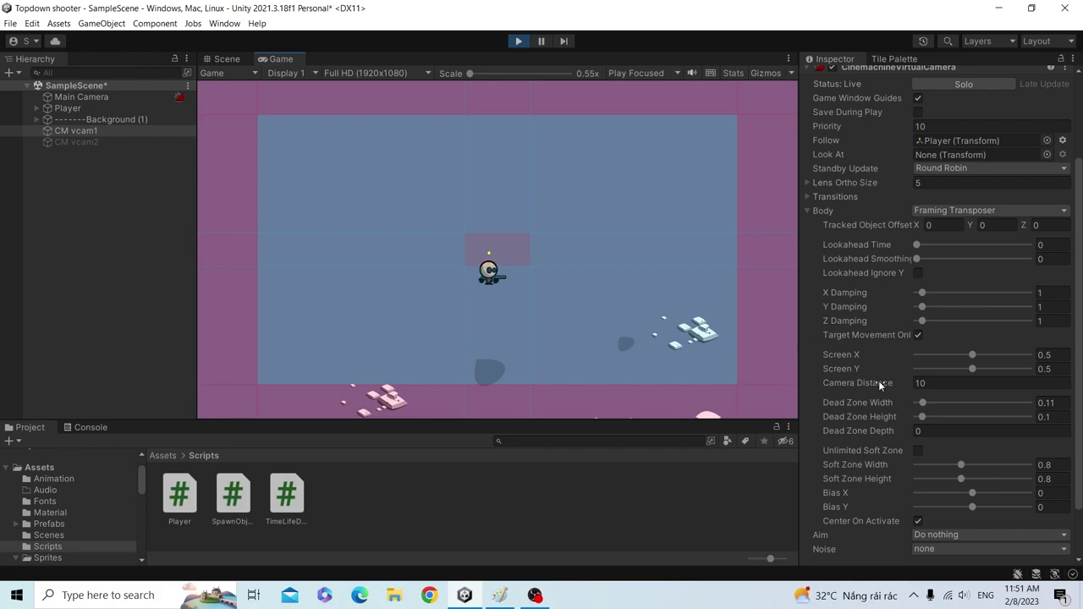
{"action": "left_click_drag", "start_coordinate": [923, 404], "coordinate": [924, 409]}
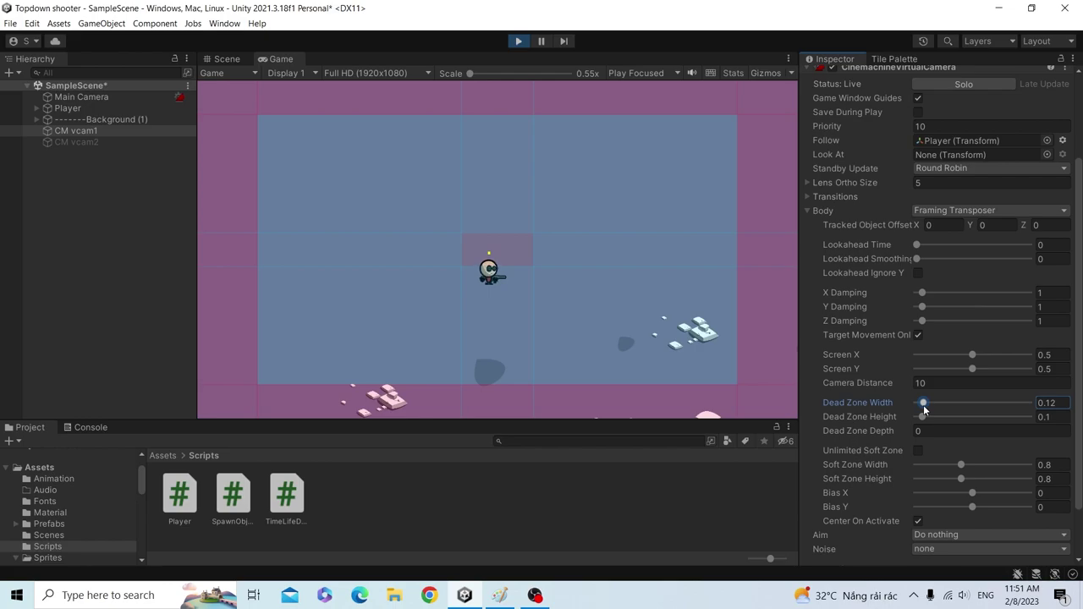
Widen Dead Zone Width to 0.75 and walk the player right to the dead zone's edge.
{"action": "left_click_drag", "start_coordinate": [924, 410], "coordinate": [958, 404]}
{"action": "key", "text": "d"}
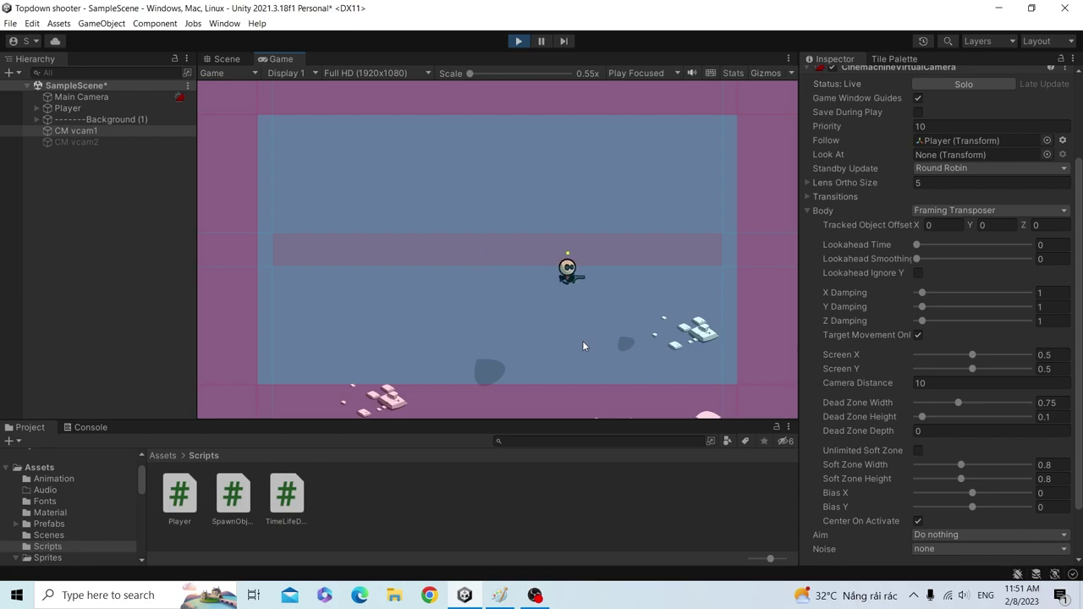
{"action": "key", "text": "d"}
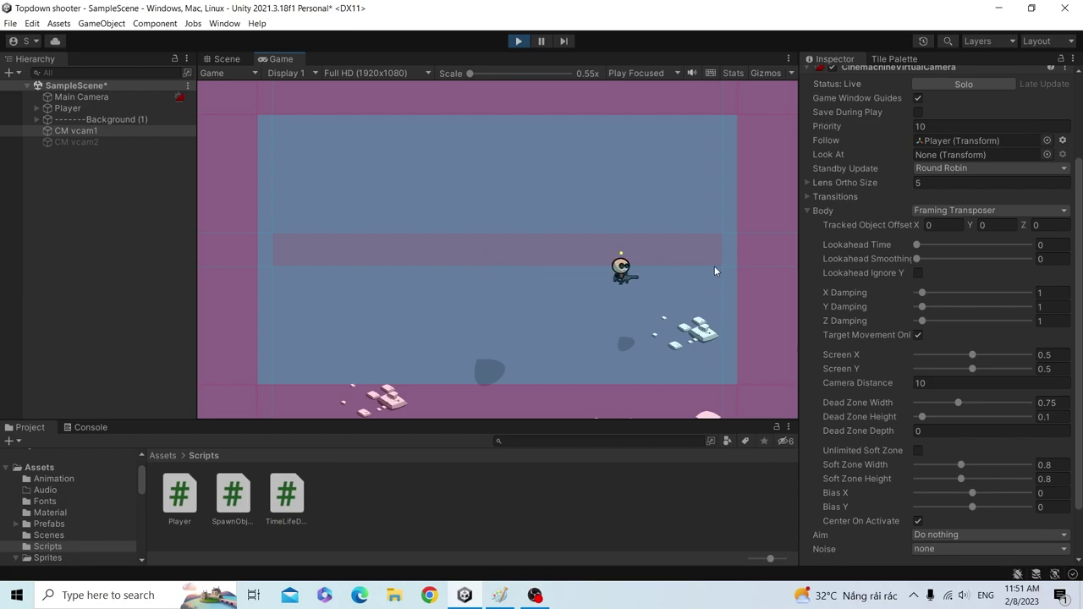
{"action": "key", "text": "d"}
{"action": "key", "text": "d"}
Walk the player left and right across the wide dead zone.
{"action": "key", "text": "a"}
{"action": "key", "text": "a"}
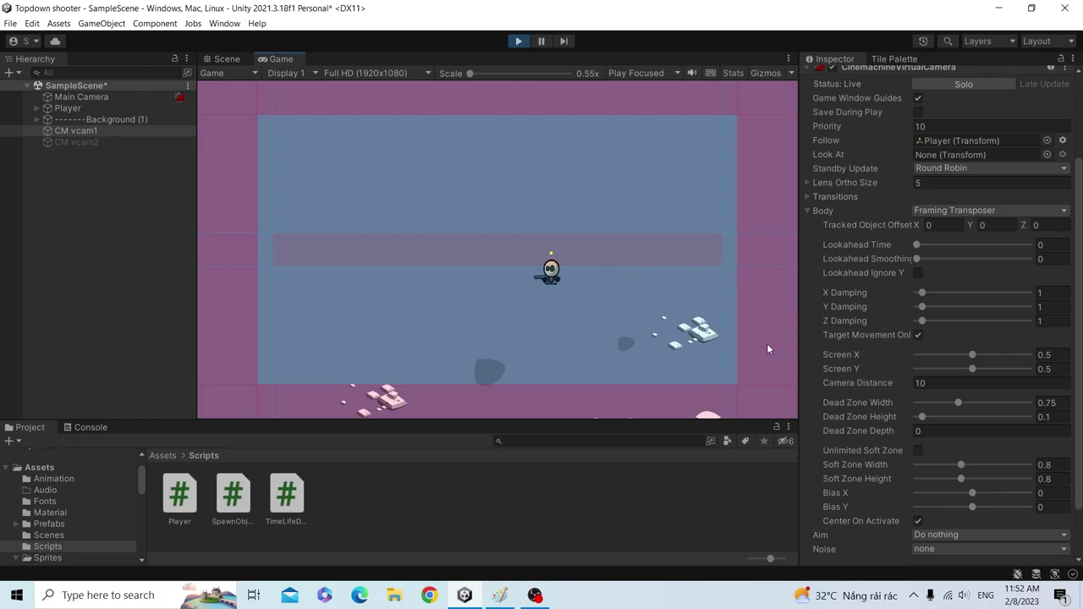
{"action": "key", "text": "d"}
{"action": "key", "text": "d"}
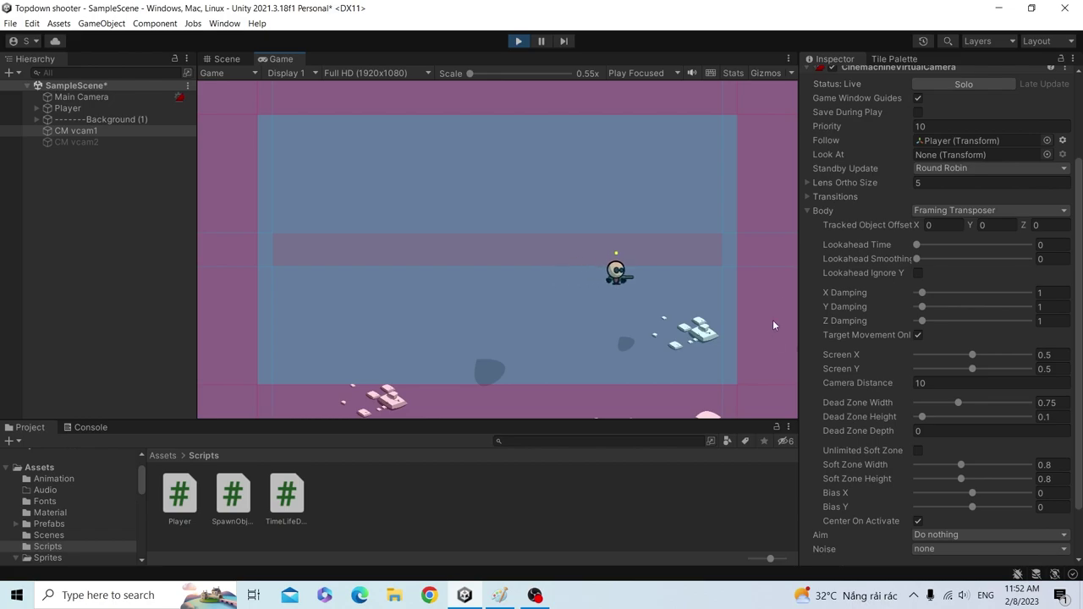
{"action": "key", "text": "a"}
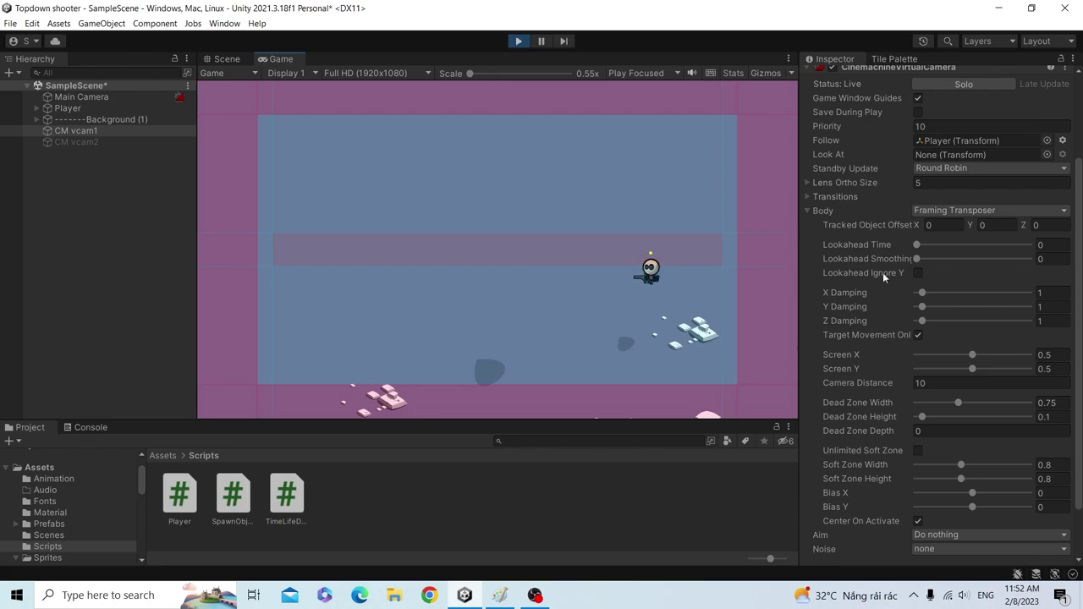
{"action": "key", "text": "d"}
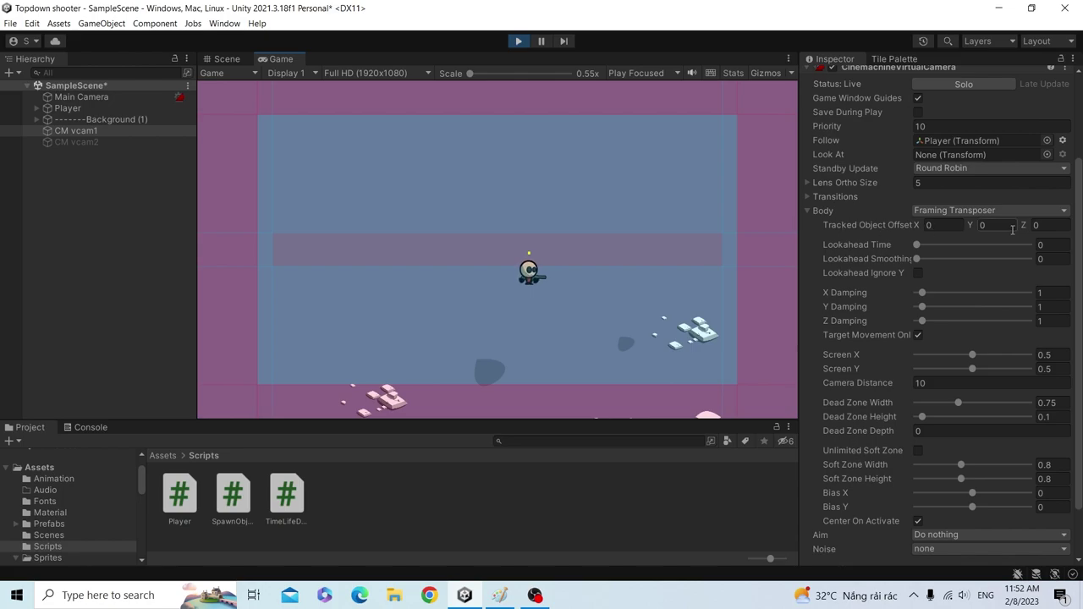
{"action": "left_click", "coordinate": [1045, 246]}
Set Lookahead Time to 0.5 and walk the player left and right to test it.
{"action": "type", "text": "0.5"}
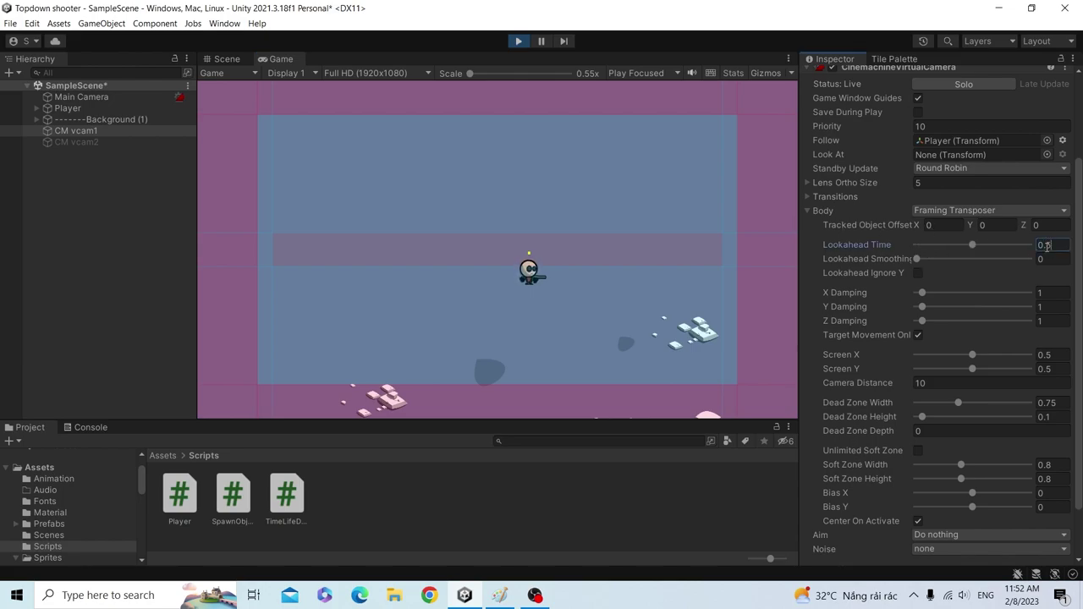
{"action": "left_click_drag", "start_coordinate": [975, 246], "coordinate": [1039, 245]}
{"action": "type", "text": "0"}
{"action": "type", "text": ".5"}
{"action": "left_click", "coordinate": [628, 240]}
{"action": "key", "text": "a"}
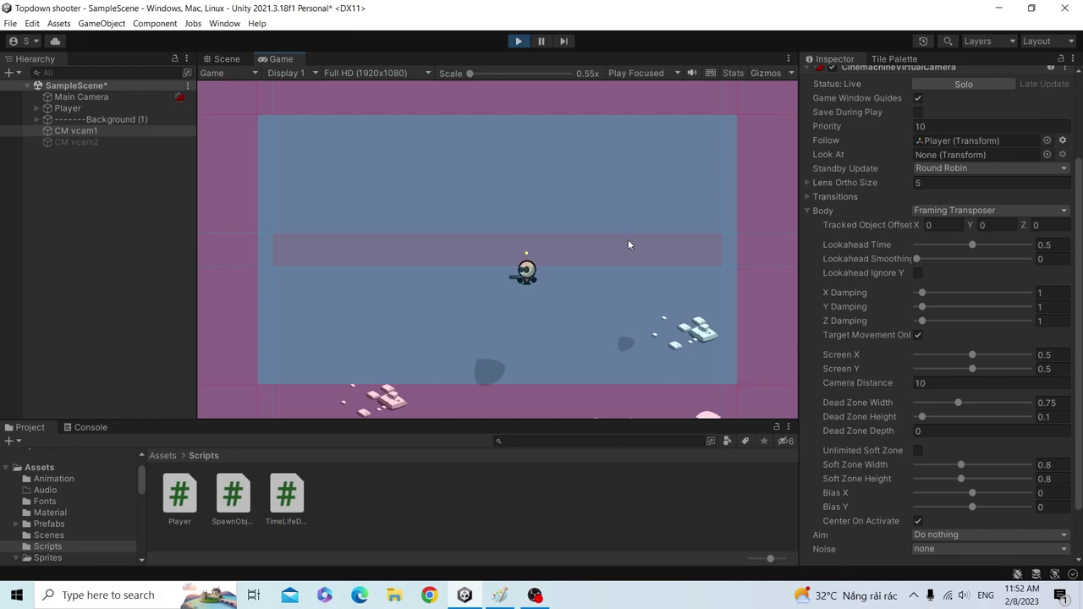
{"action": "key", "text": "d"}
{"action": "key", "text": "d"}
{"action": "key", "text": "d"}
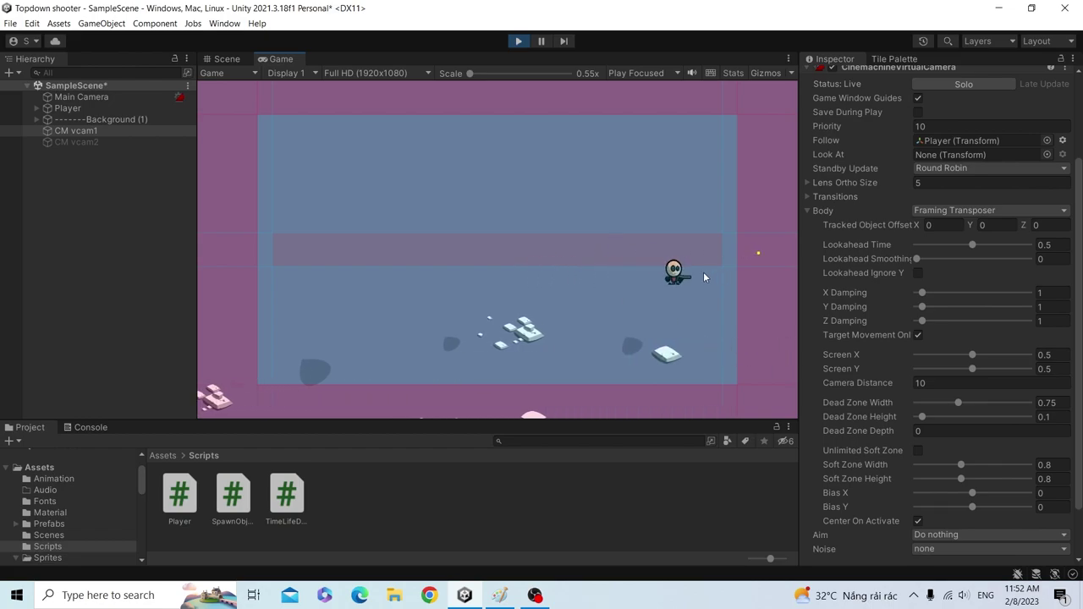
{"action": "key", "text": "d"}
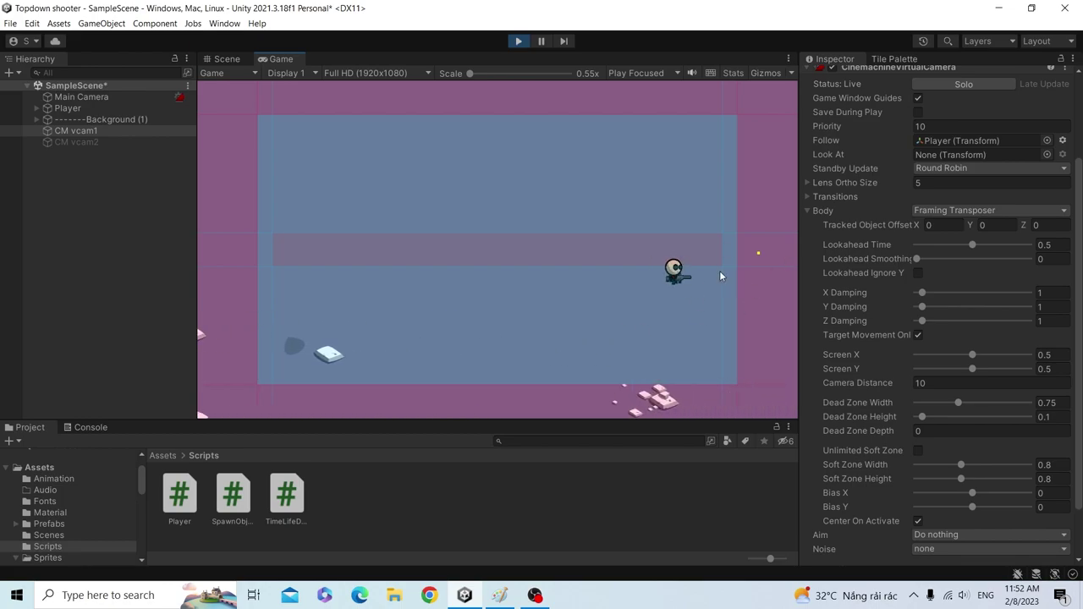
Change Lookahead Time to 1, test in all directions, then raise Lookahead Smoothing to 30.
{"action": "left_click", "coordinate": [1049, 244]}
{"action": "type", "text": "1"}
{"action": "left_click", "coordinate": [734, 303]}
{"action": "key", "text": "a"}
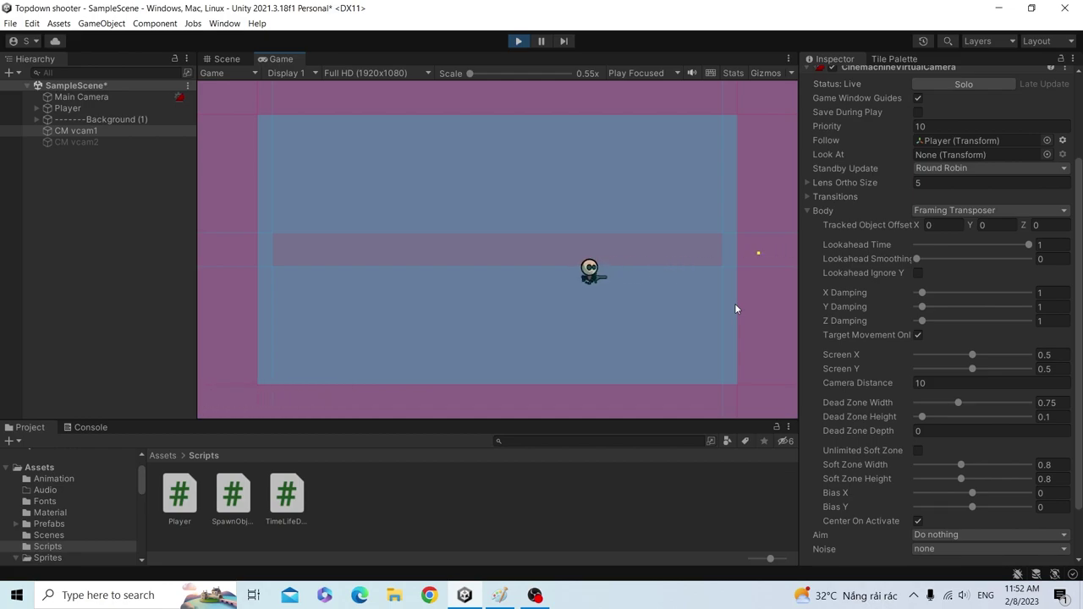
{"action": "key", "text": "d"}
{"action": "key", "text": "a"}
{"action": "key", "text": "a"}
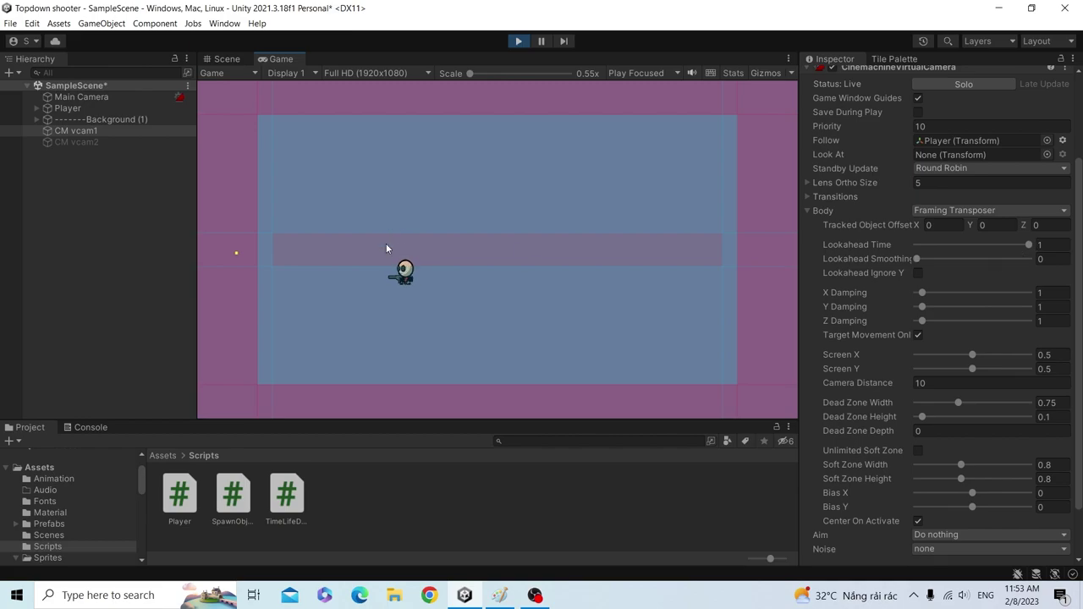
{"action": "key", "text": "s"}
{"action": "key", "text": "w"}
{"action": "key", "text": "d"}
{"action": "key", "text": "w"}
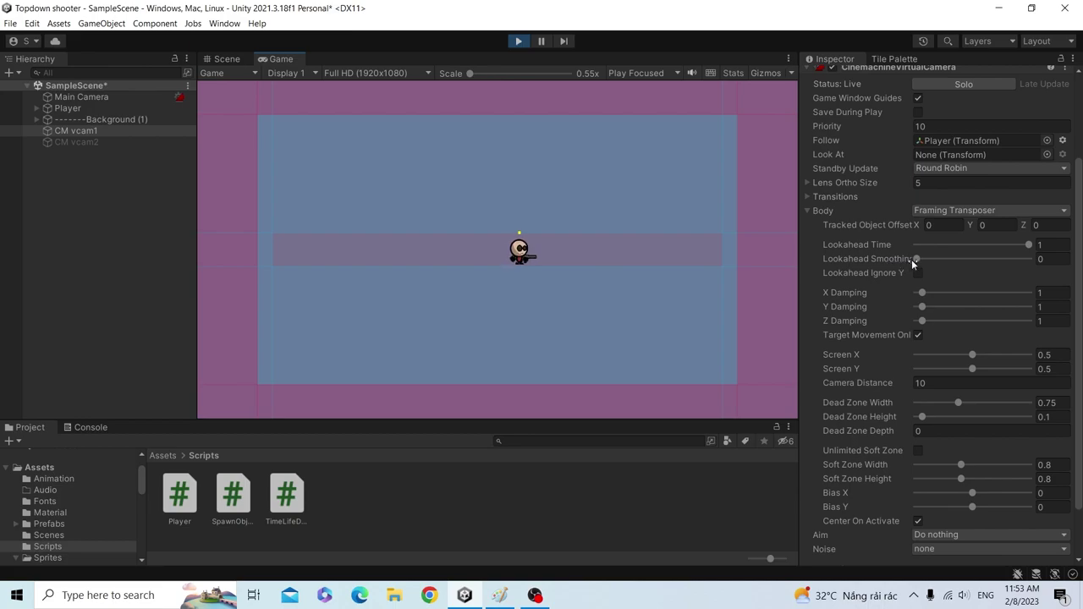
{"action": "left_click_drag", "start_coordinate": [917, 259], "coordinate": [1044, 263]}
Walk the player right and left to test Lookahead Smoothing at 30.
{"action": "left_click", "coordinate": [581, 292]}
{"action": "key", "text": "d"}
{"action": "key", "text": "a"}
{"action": "key", "text": "d"}
{"action": "key", "text": "d"}
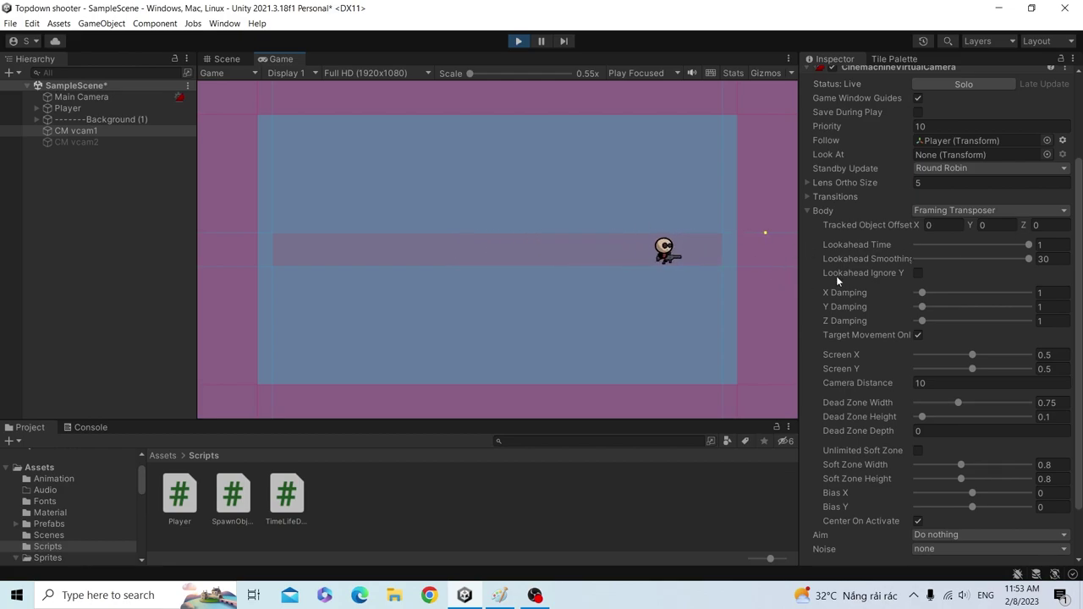
Set Lookahead Smoothing to 10 and walk the player left, right, up and down to test it.
{"action": "left_click", "coordinate": [1060, 264]}
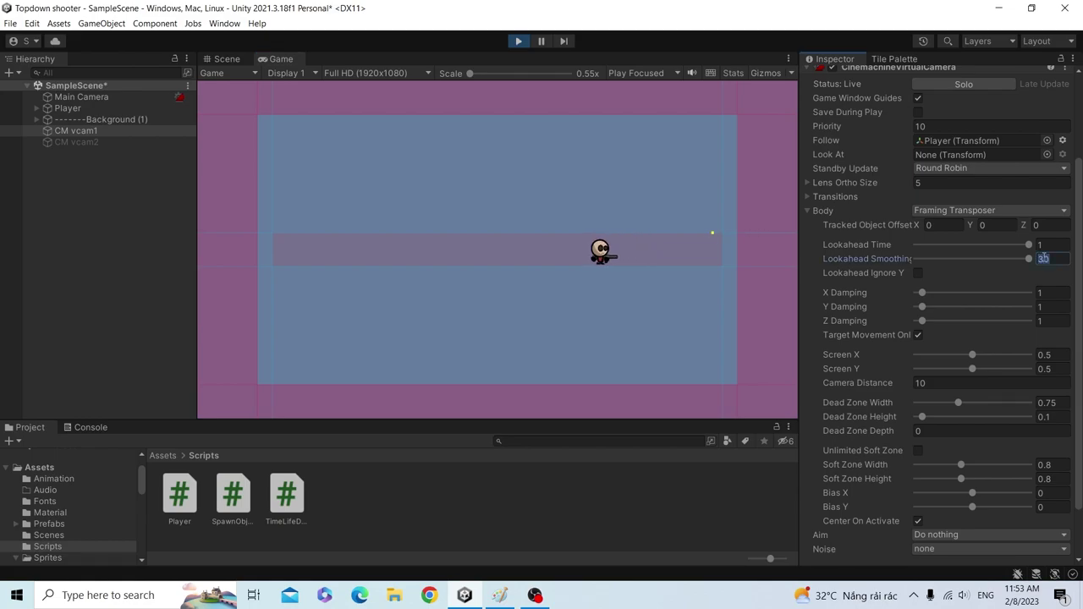
{"action": "type", "text": "10"}
{"action": "left_click", "coordinate": [626, 257]}
{"action": "key", "text": "a"}
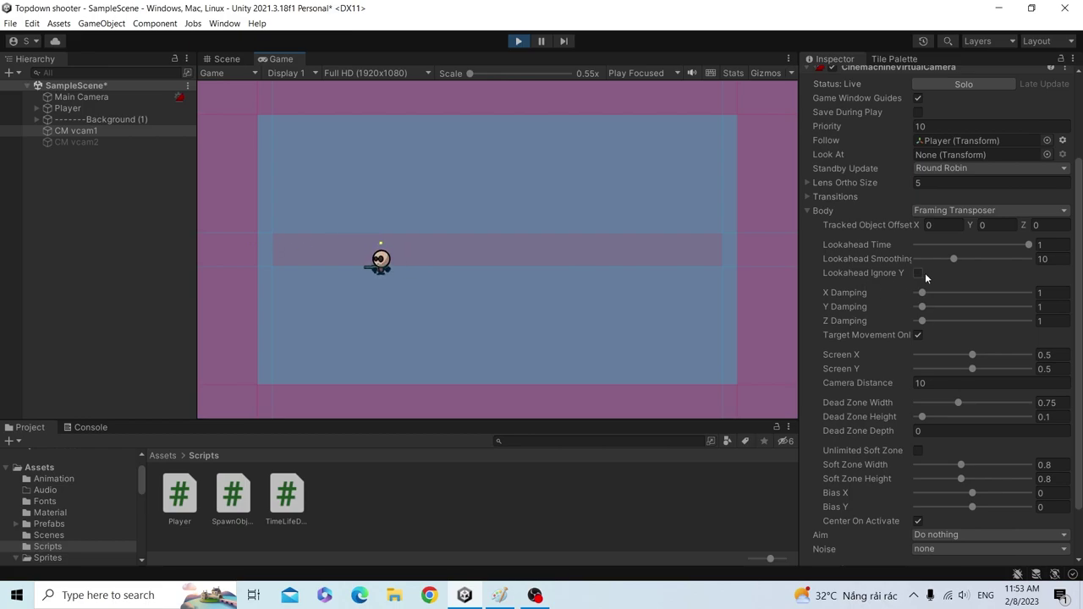
{"action": "key", "text": "a"}
{"action": "key", "text": "d"}
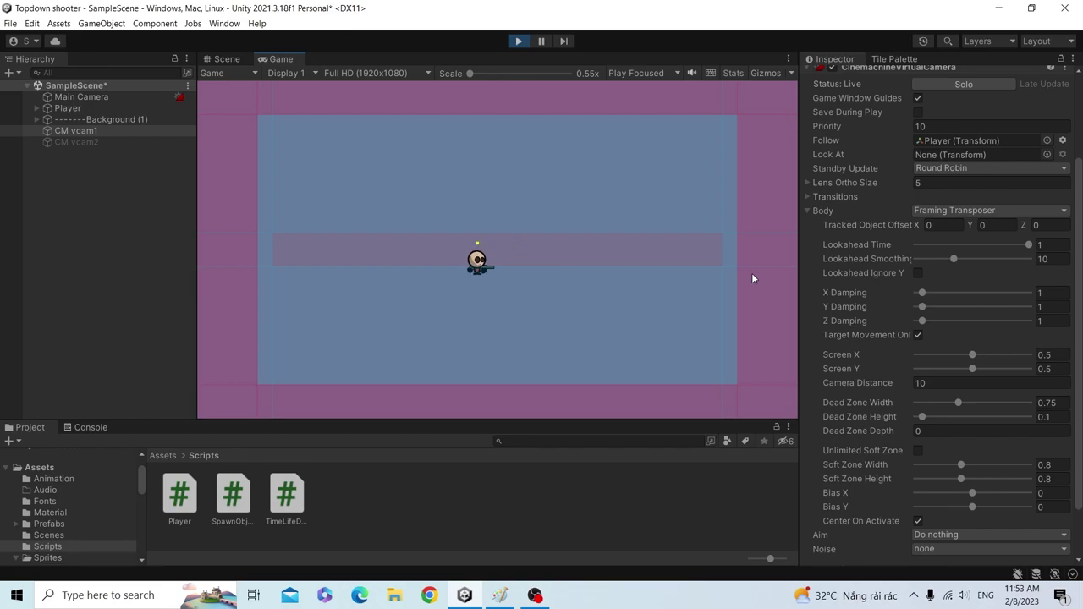
{"action": "key", "text": "w"}
{"action": "key", "text": "s"}
{"action": "key", "text": "w"}
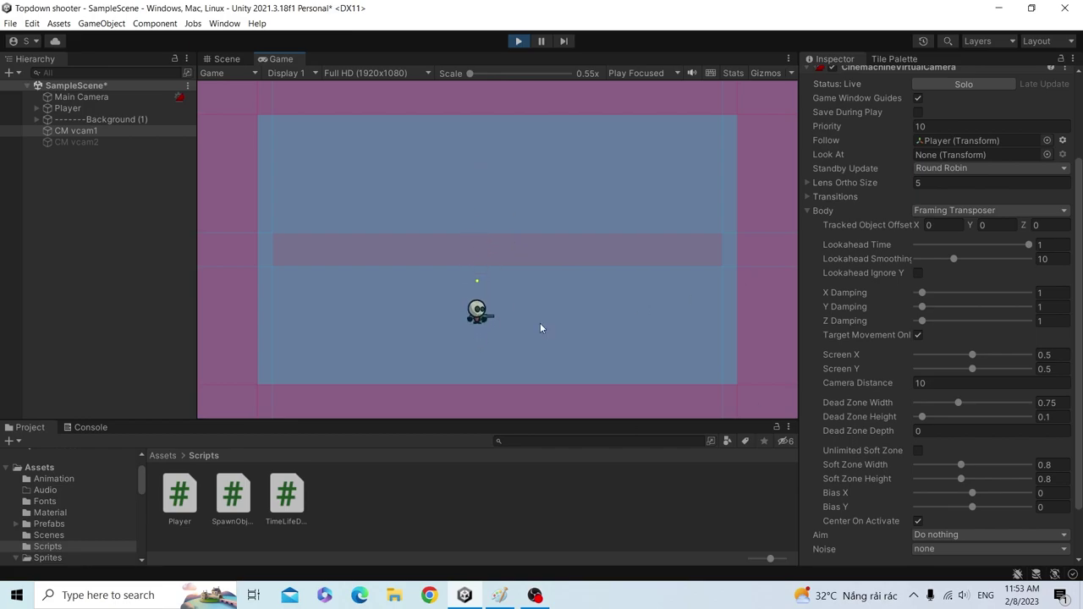
Enable Lookahead Ignore Y and walk the player up, down, right and left to test it.
{"action": "left_click", "coordinate": [918, 272]}
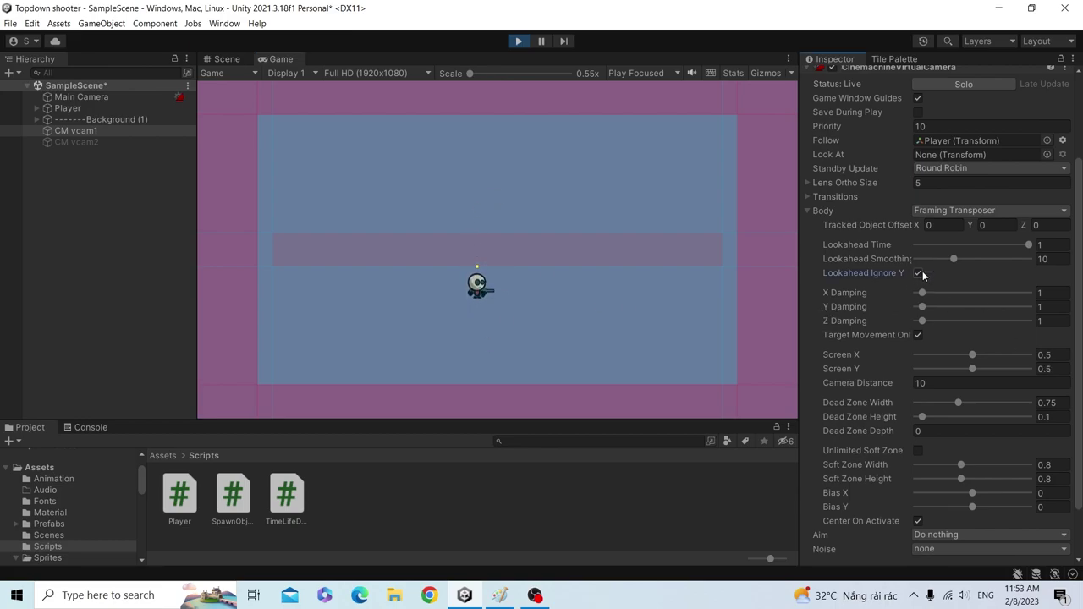
{"action": "left_click", "coordinate": [493, 317]}
{"action": "key", "text": "w"}
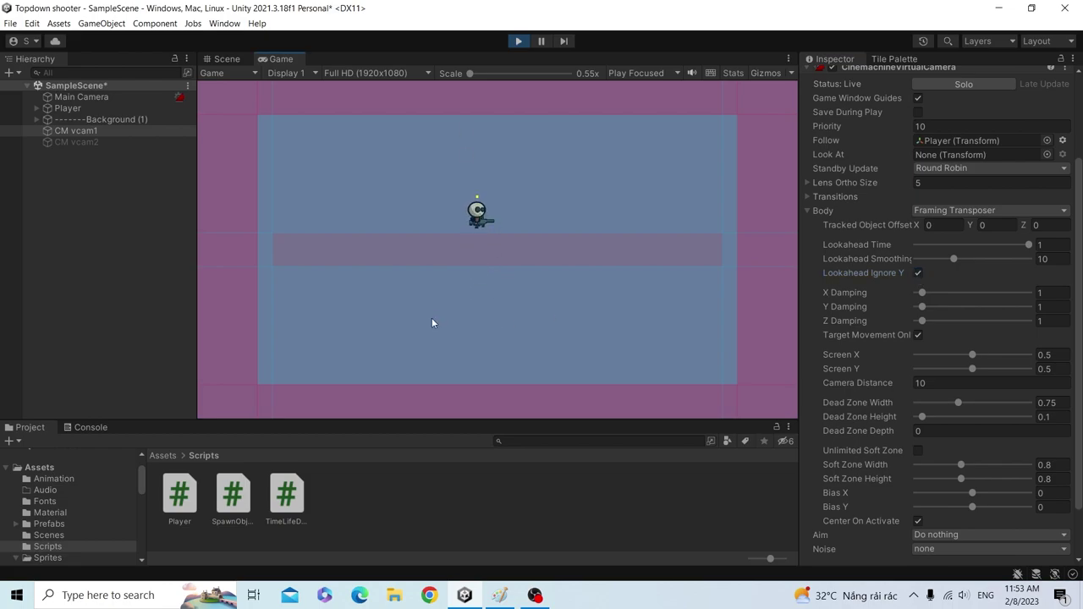
{"action": "key", "text": "s"}
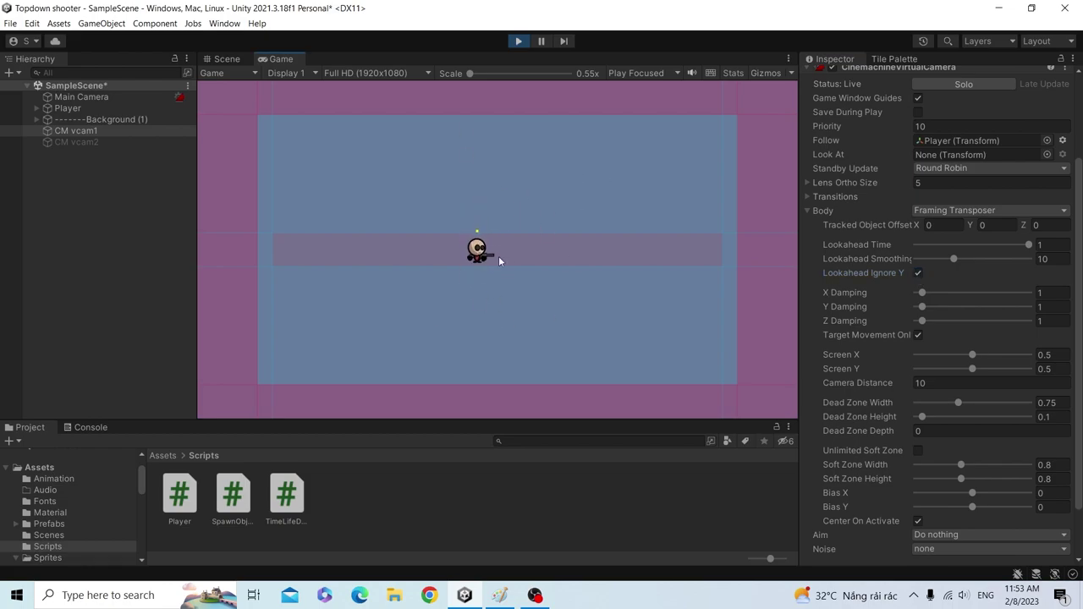
{"action": "key", "text": "d"}
{"action": "key", "text": "a"}
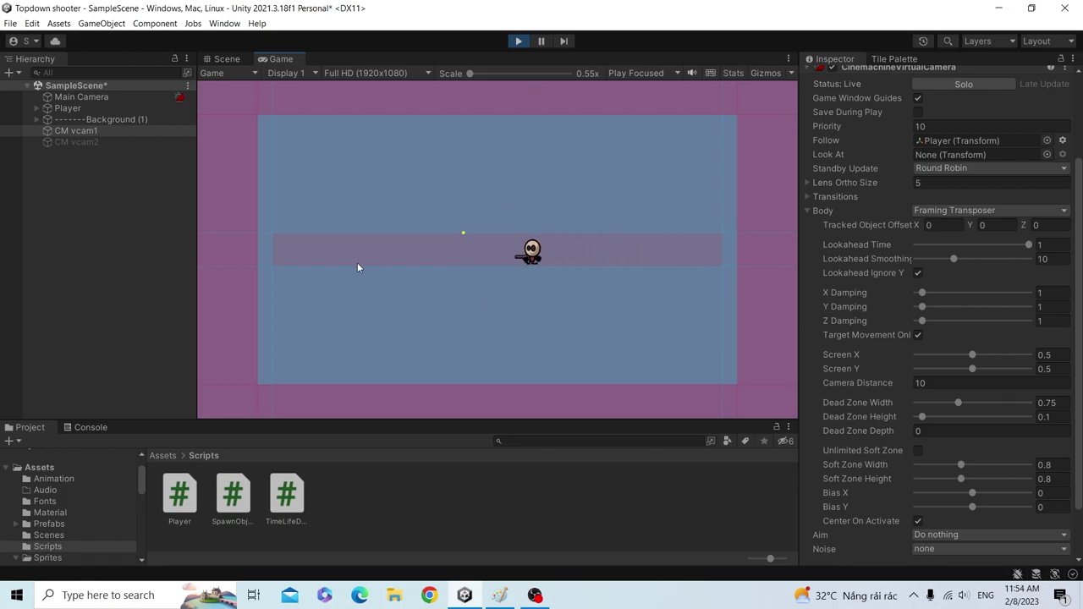